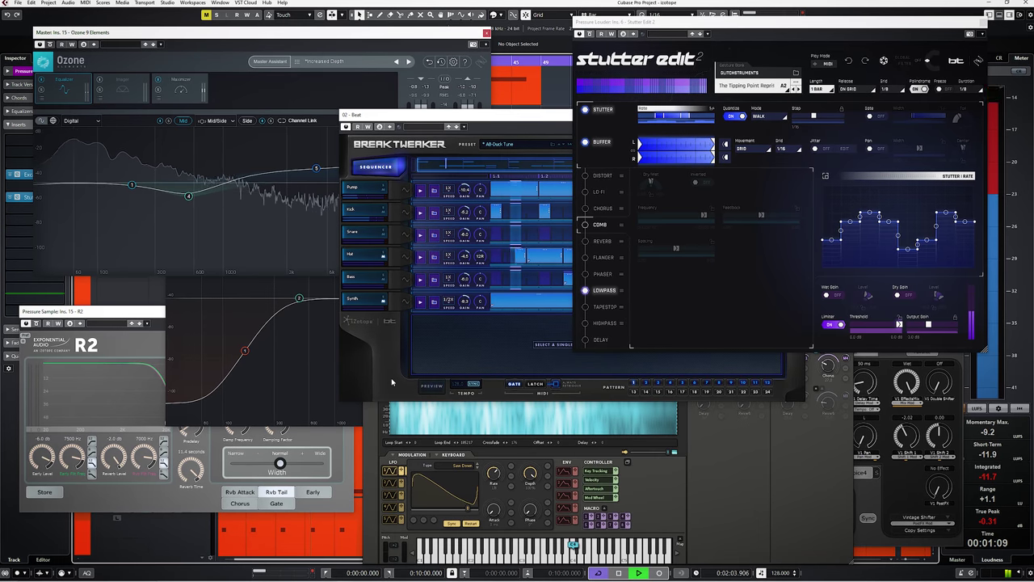
Move the BreakTweaker window down and bring the Iris 2 synth window forward
left_click_drag(524, 123, 518, 203)
left_click(478, 161)
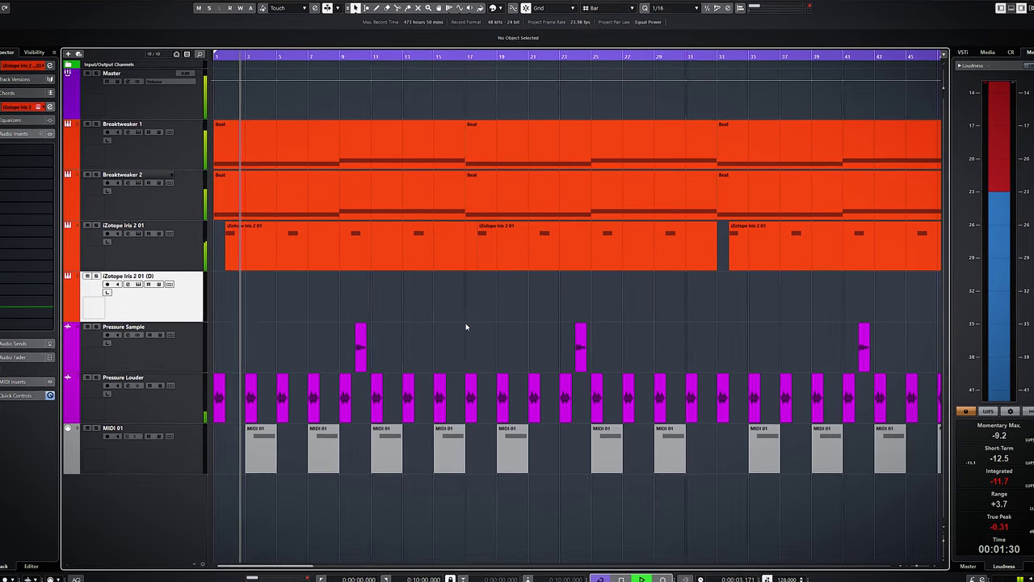
Show the MixConsole, then bring Iris 2 and then BreakTweaker 1 to the front
key("F3")
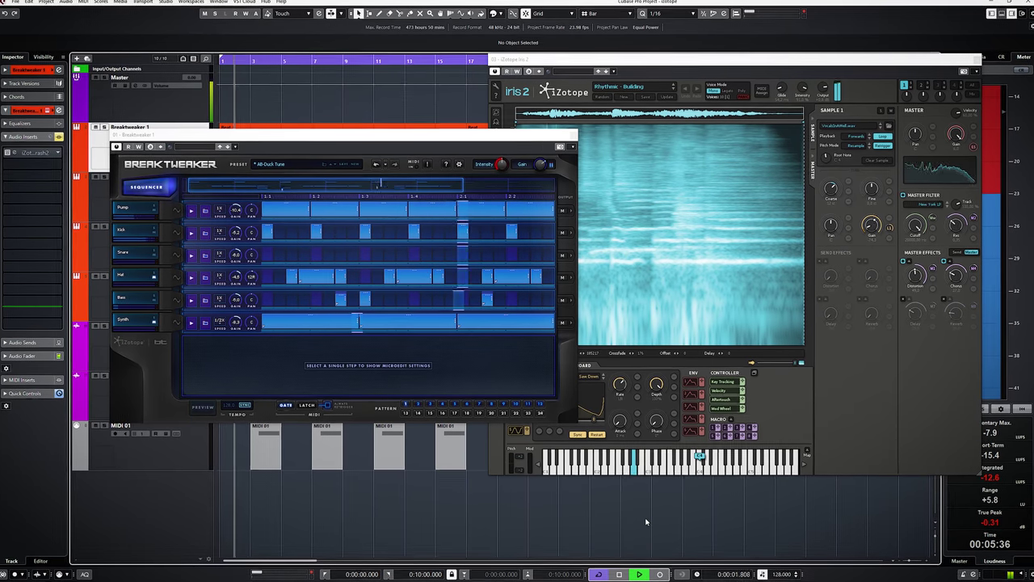
left_click(843, 429)
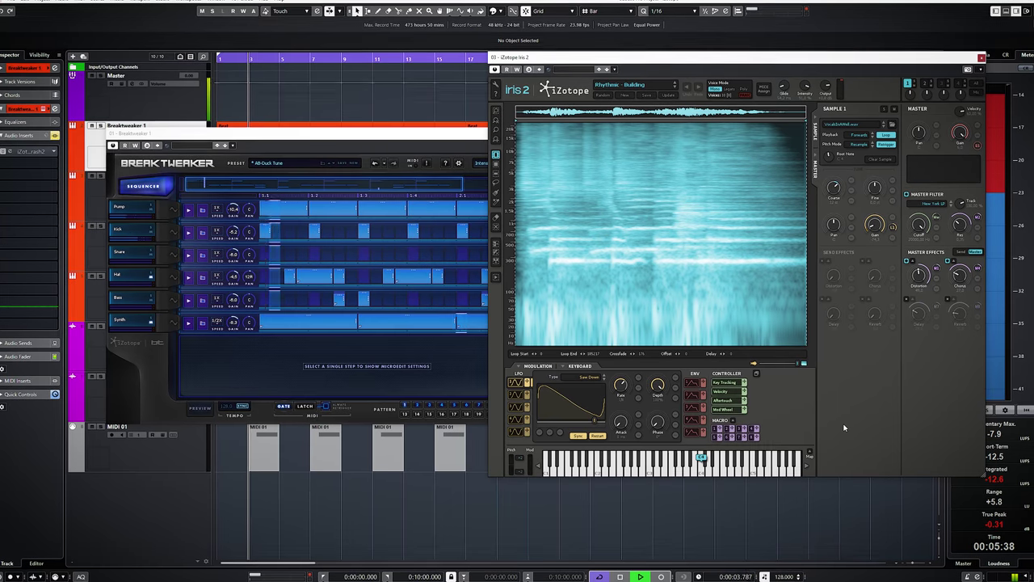
left_click(166, 140)
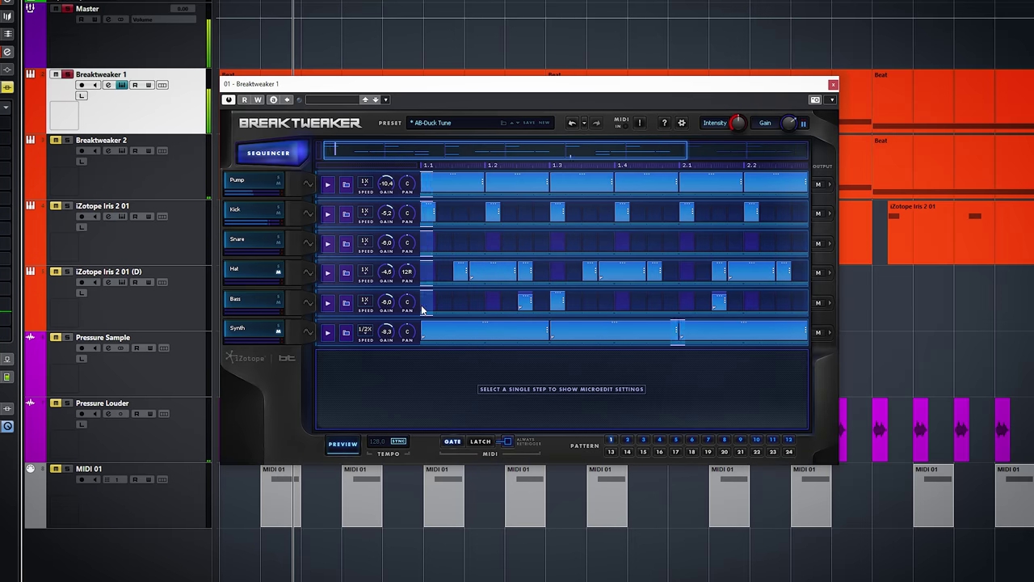
Draw a Snare step at 1.2, move it to span 1.3–1.4, then delete it
left_click_drag(493, 242, 570, 244)
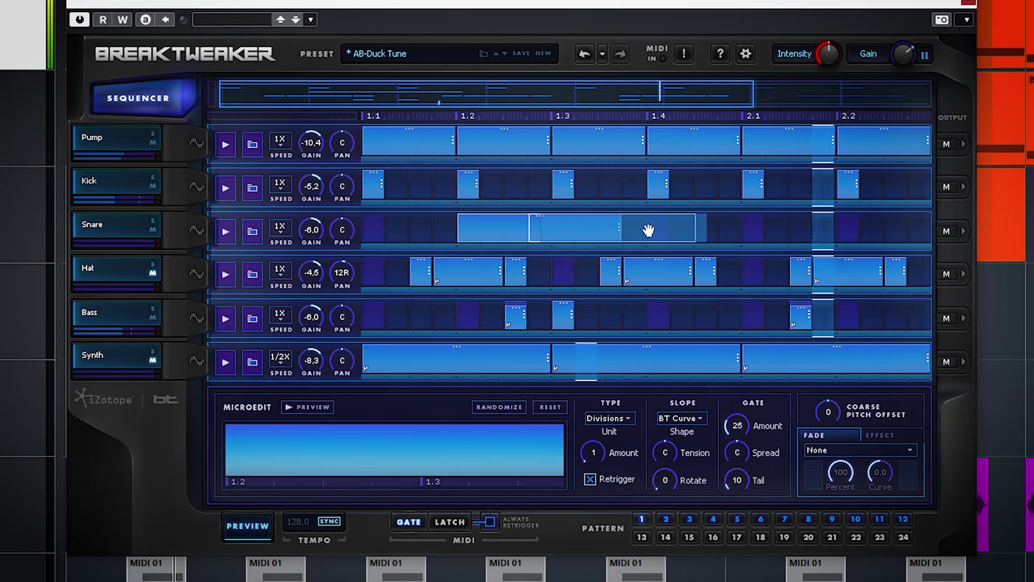
left_click_drag(648, 231, 647, 230)
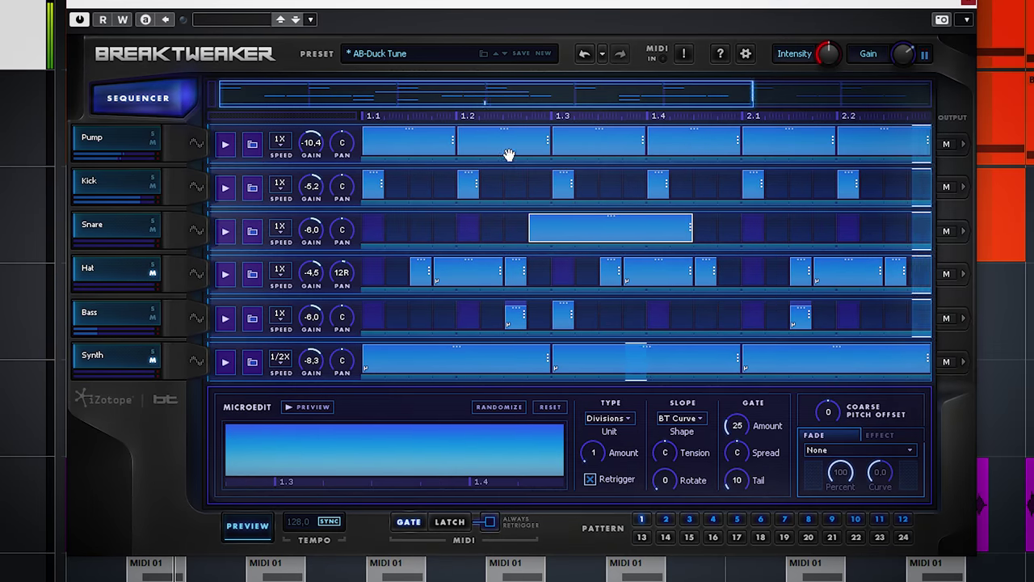
double_click(555, 233)
Set the Kick row's playback speed to 2X, then back to 1X
left_click(282, 186)
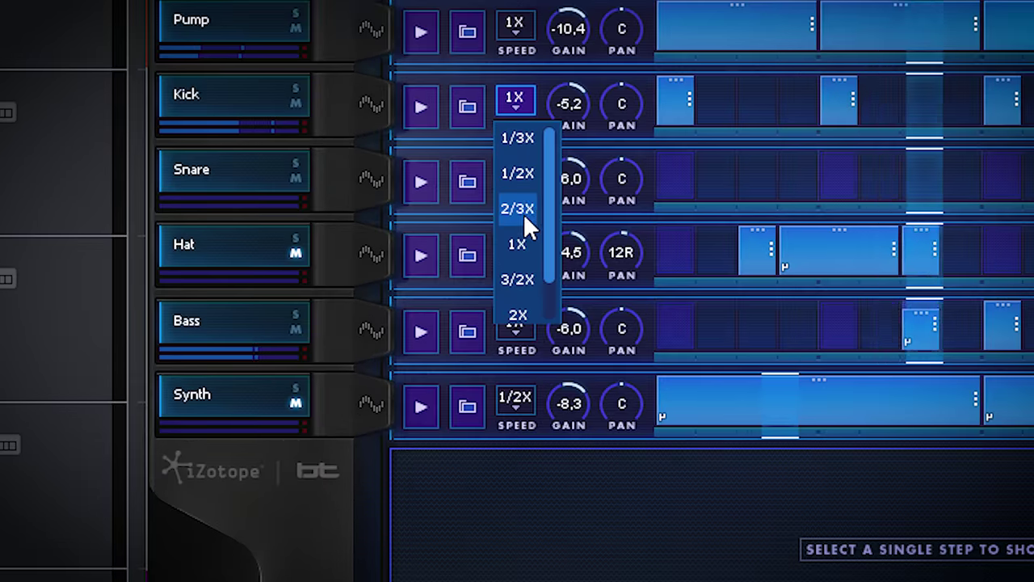
left_click(281, 305)
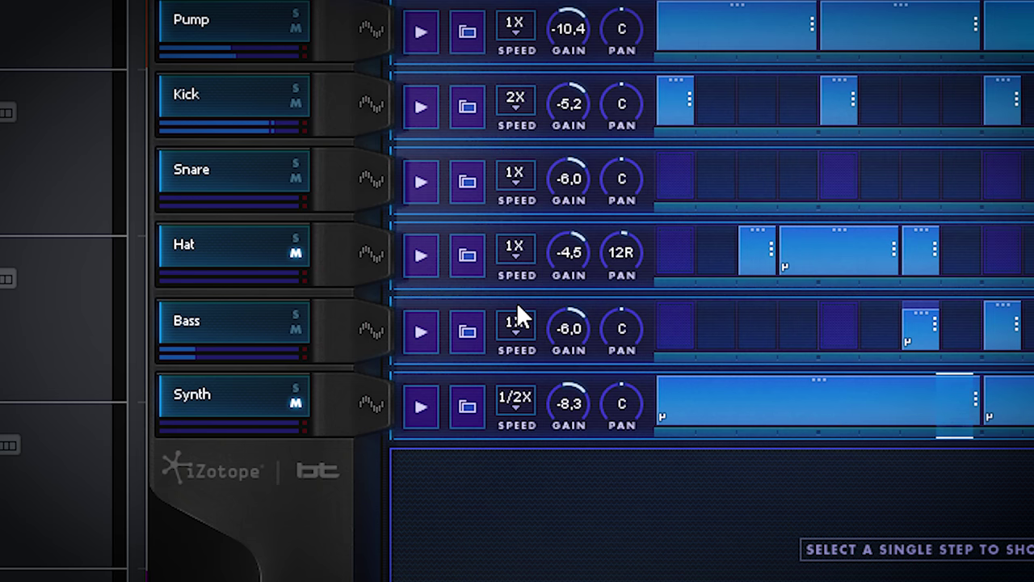
left_click(515, 100)
left_click(518, 242)
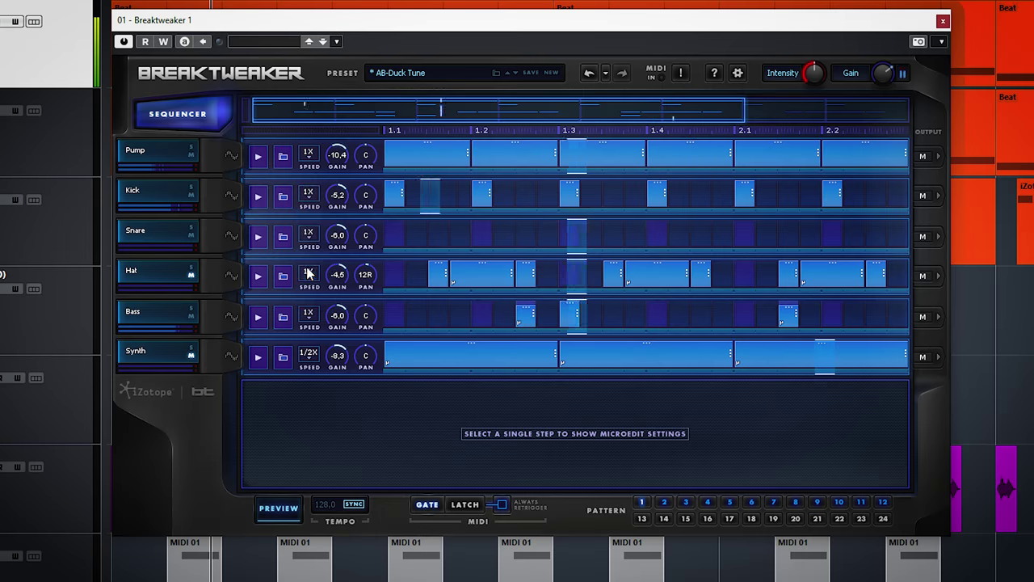
Flip through patterns 3, 8 and 11, return to pattern 1, and show the first Pump step's MicroEdit settings
left_click(686, 503)
left_click(796, 503)
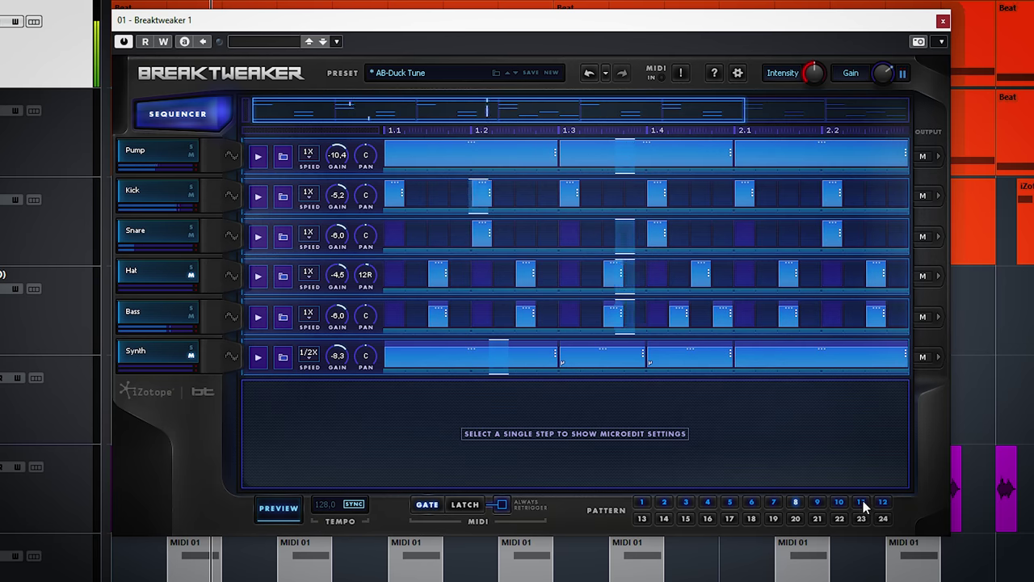
left_click(862, 502)
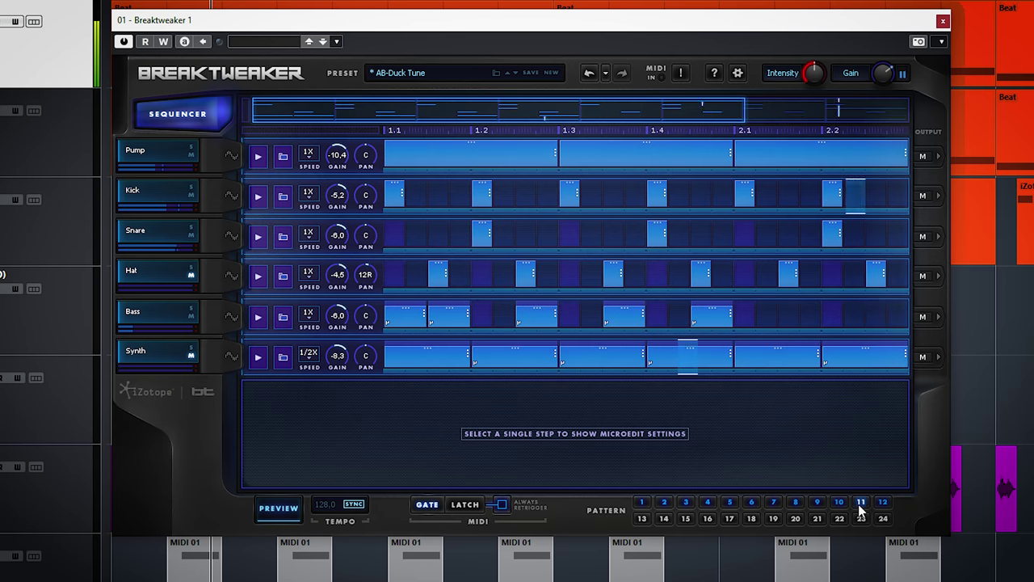
left_click(641, 502)
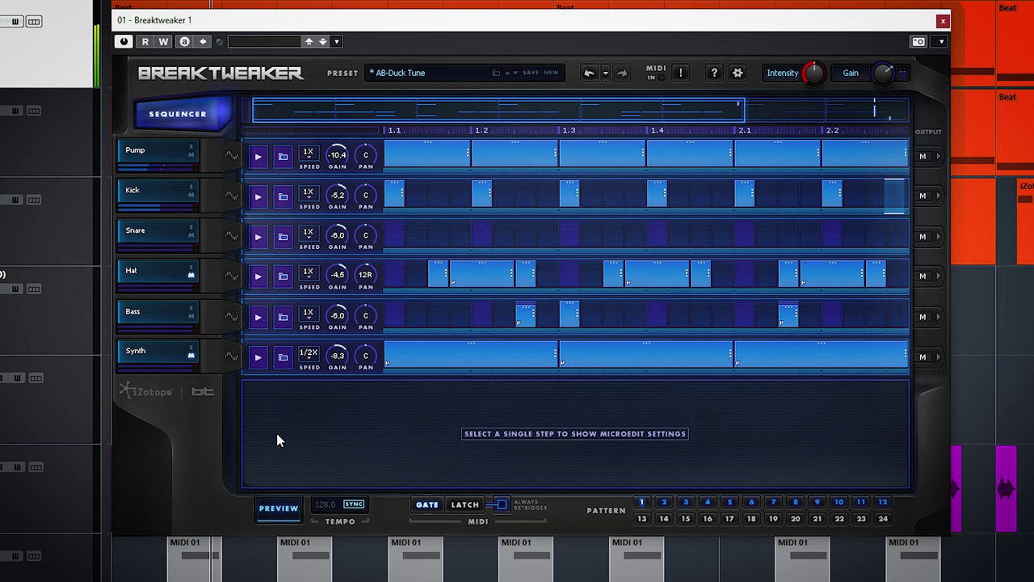
left_click(439, 159)
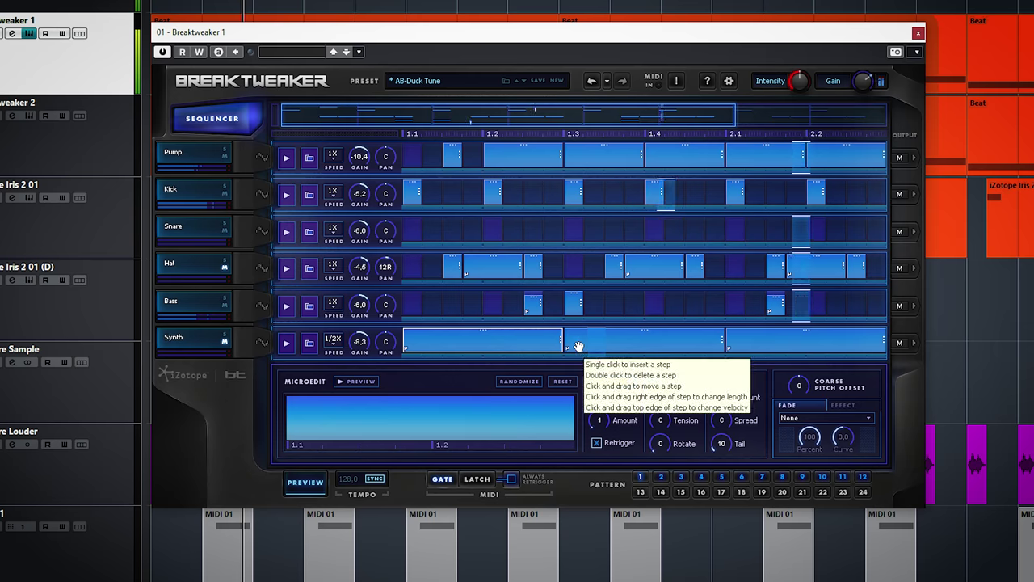
Browse the Pump generator's cymbal crash sample without changing it, then solo Synth and view its generator
left_click(262, 158)
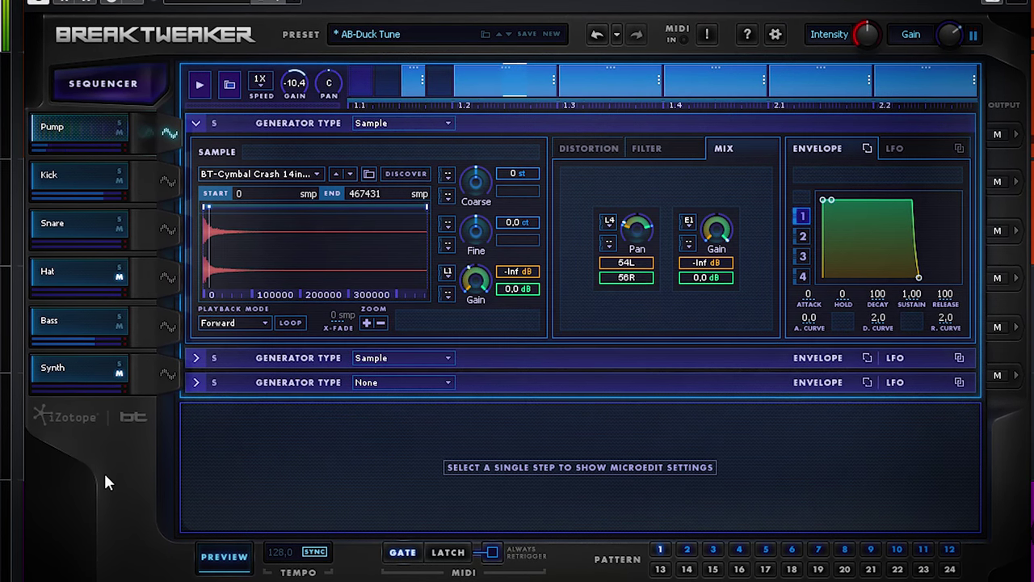
left_click(273, 174)
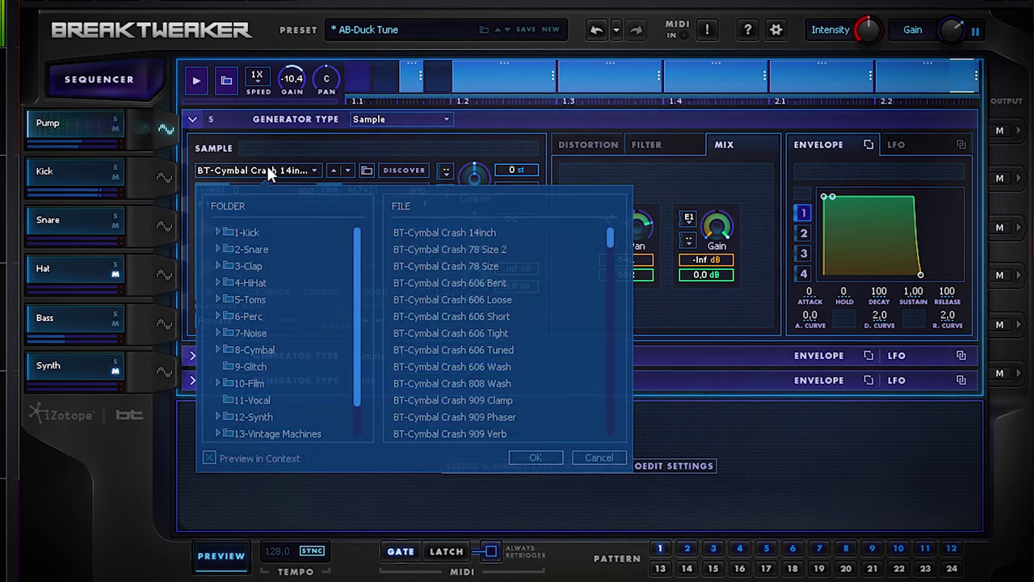
scroll(453, 315, "down", 6)
scroll(464, 311, "up", 5)
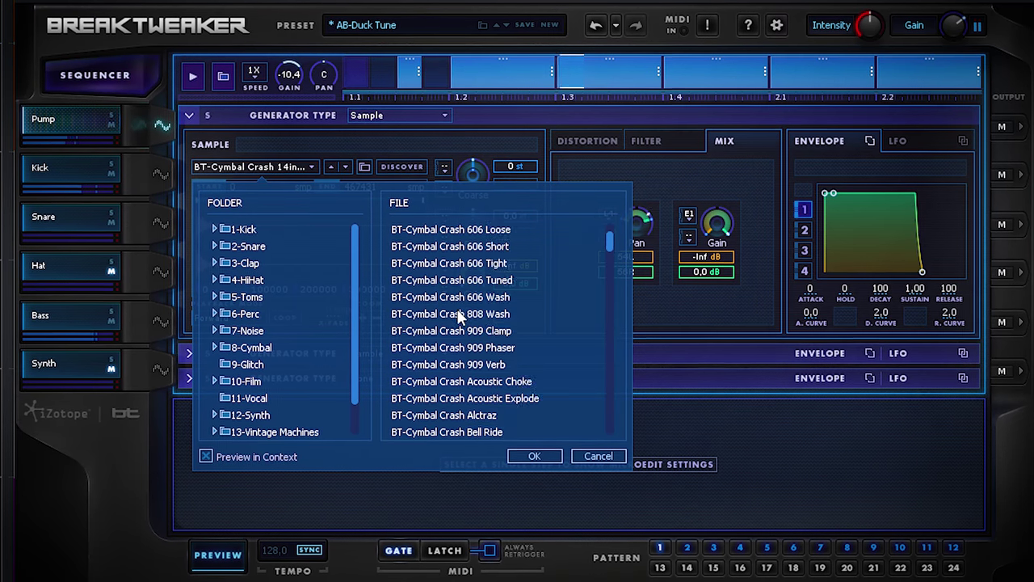
scroll(460, 314, "up", 2)
left_click(612, 458)
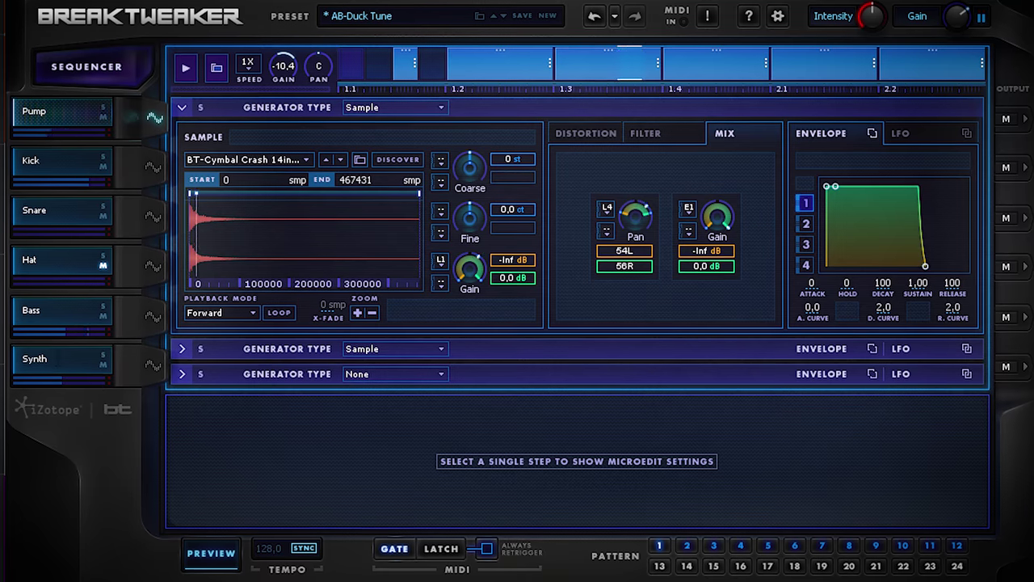
left_click(104, 353)
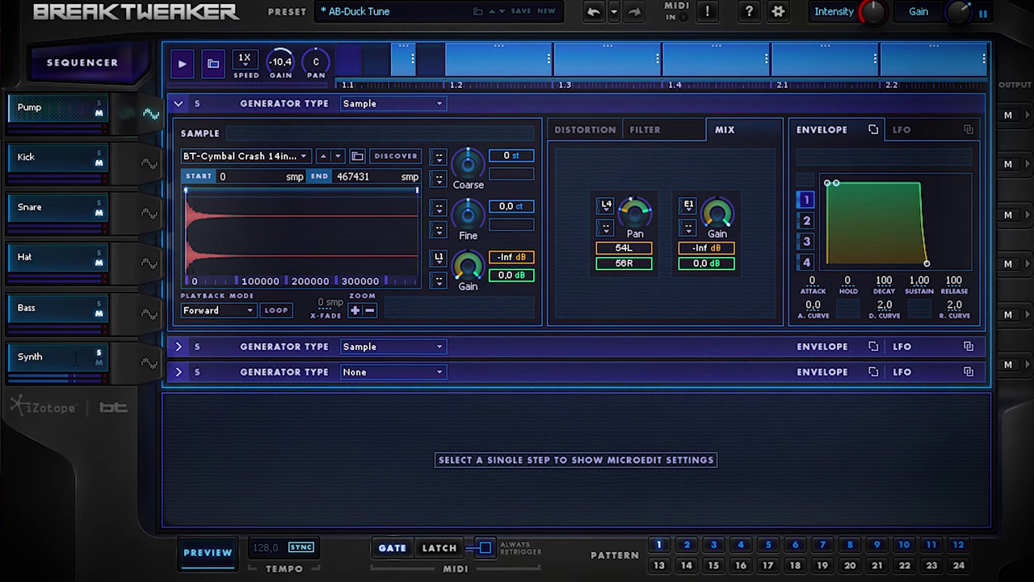
left_click(142, 360)
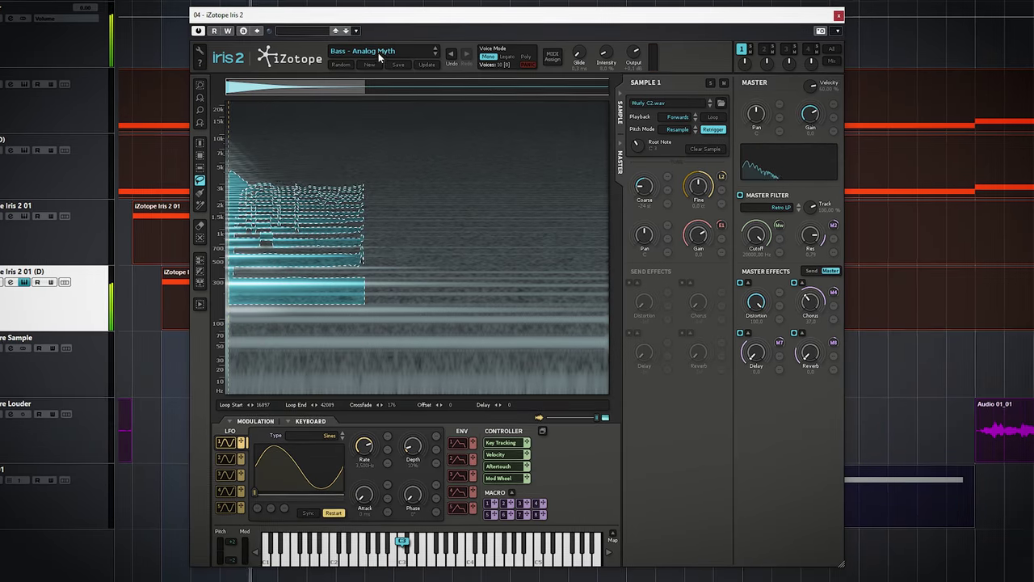
Audition Booka Bass, Cheap Guitar, Black Tronic Funerals and Marching Bot, then load Analog Bass and view sample 2
left_click(378, 53)
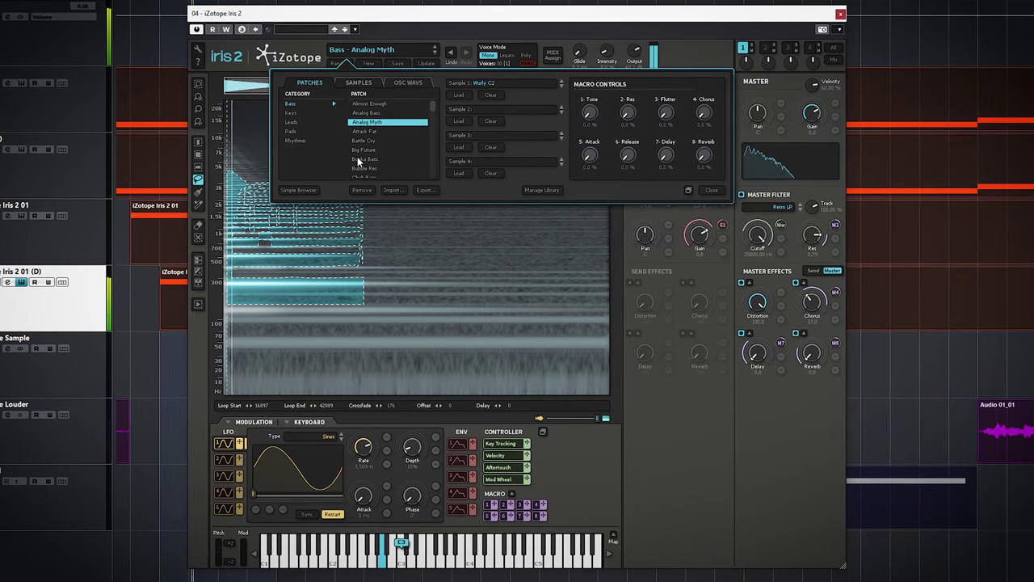
left_click(363, 158)
left_click(289, 121)
left_click(365, 166)
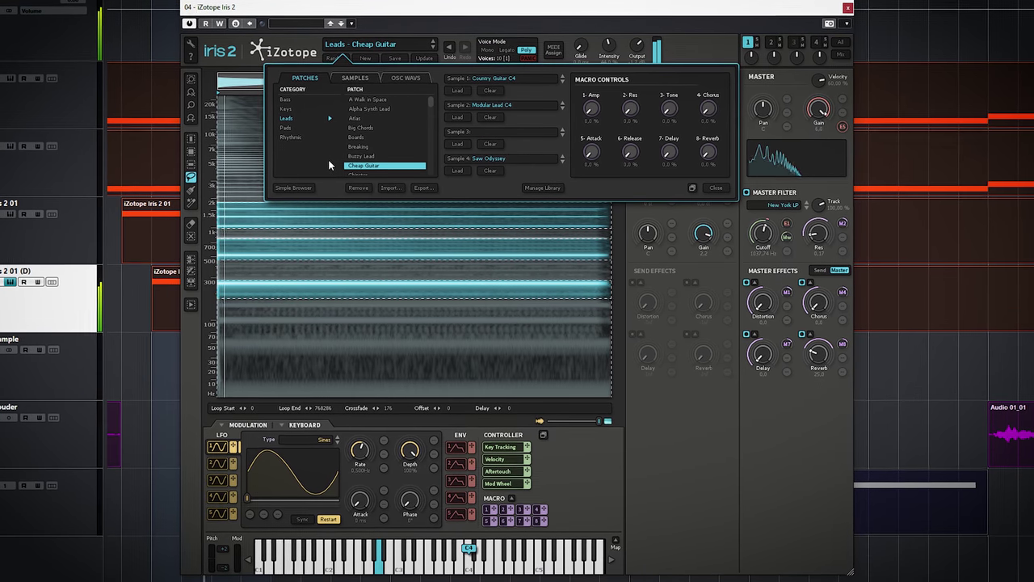
left_click(368, 165)
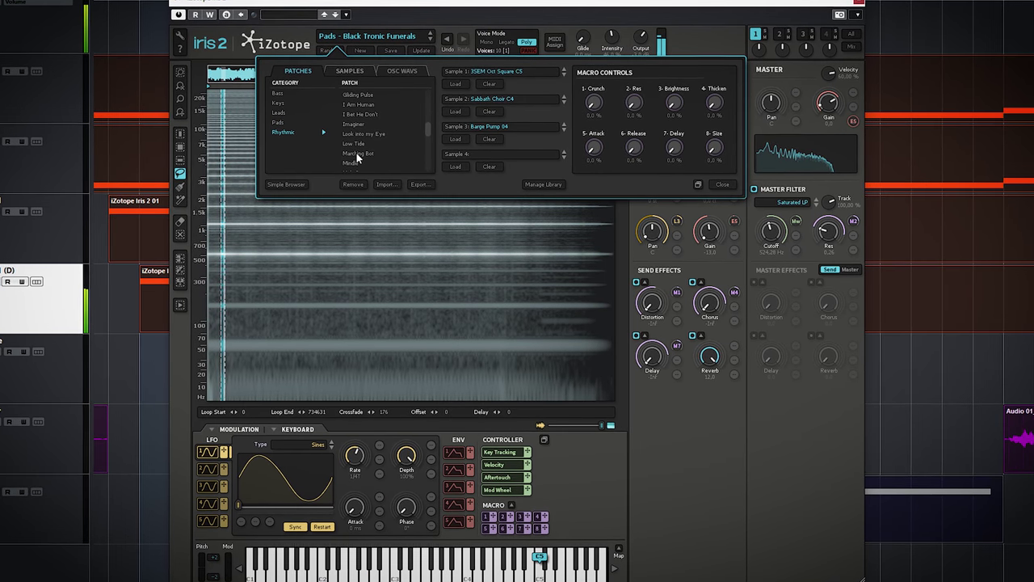
left_click(357, 153)
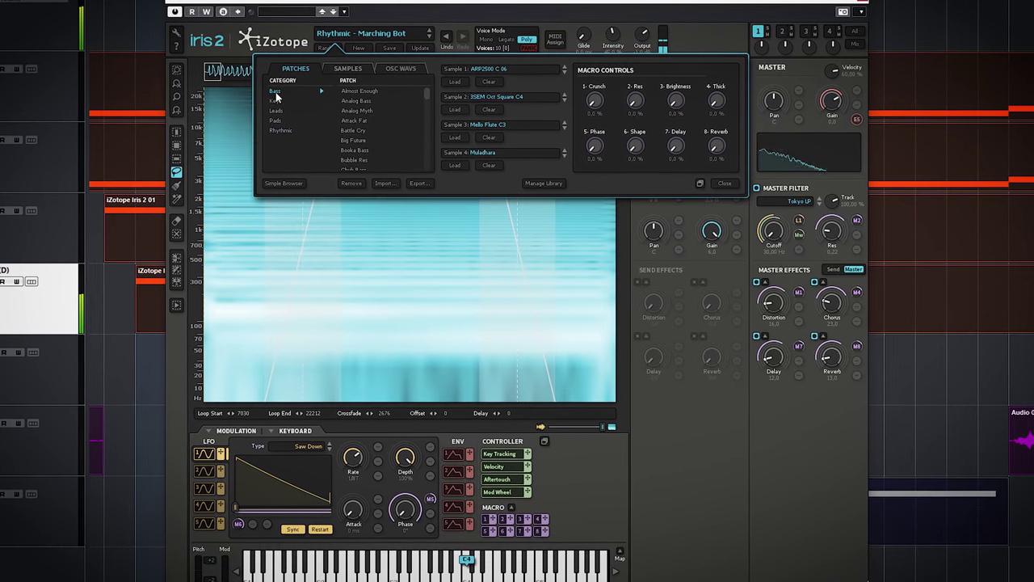
left_click(354, 100)
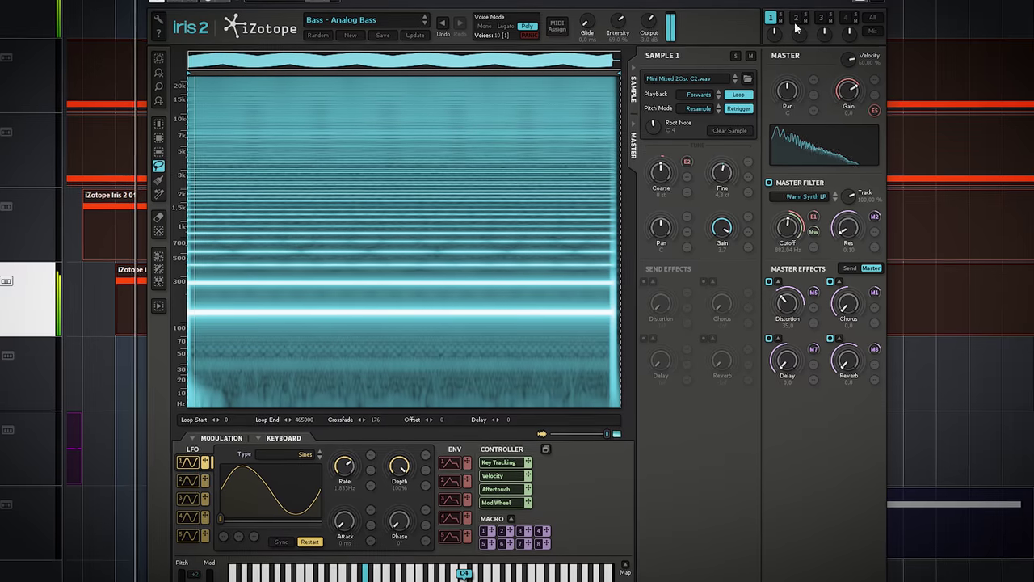
left_click(797, 19)
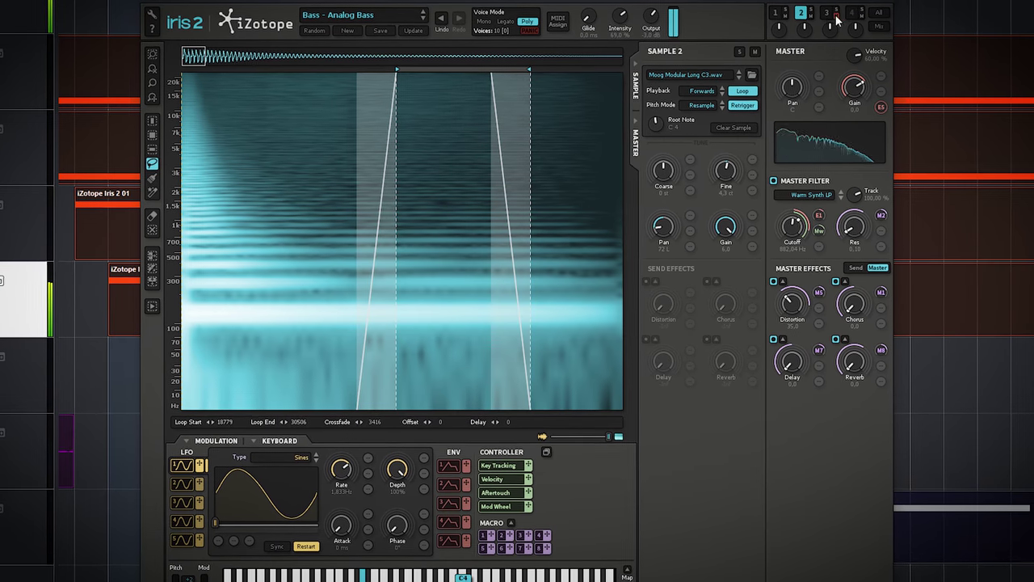
On Sample 1, lasso a small high-frequency region and set Playback to Fwds/Bkwds
left_click(778, 15)
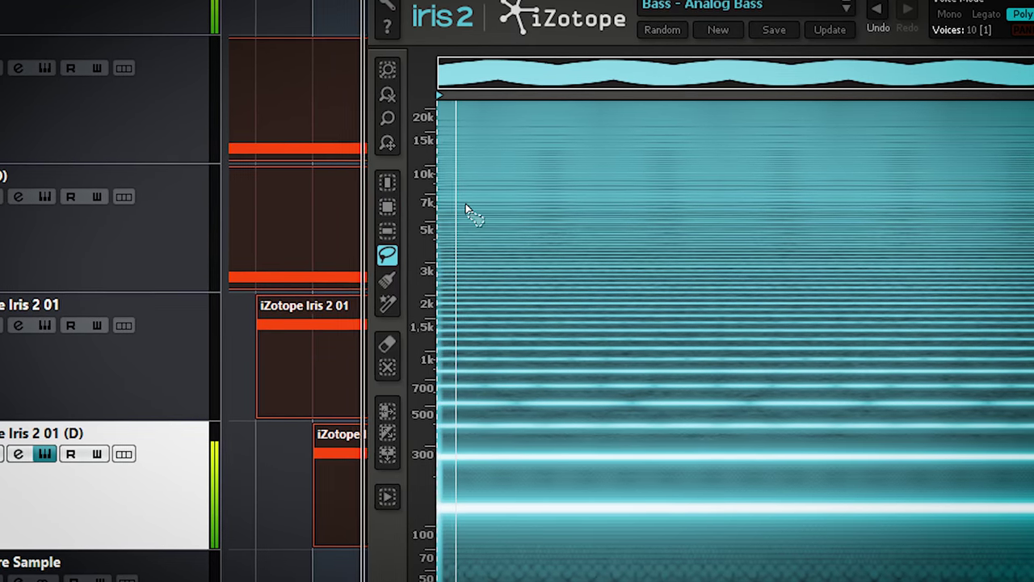
mouse_move(465, 157)
left_mouse_down()
mouse_move(429, 265)
mouse_move(445, 293)
mouse_move(489, 211)
mouse_move(492, 161)
mouse_move(464, 149)
left_mouse_up()
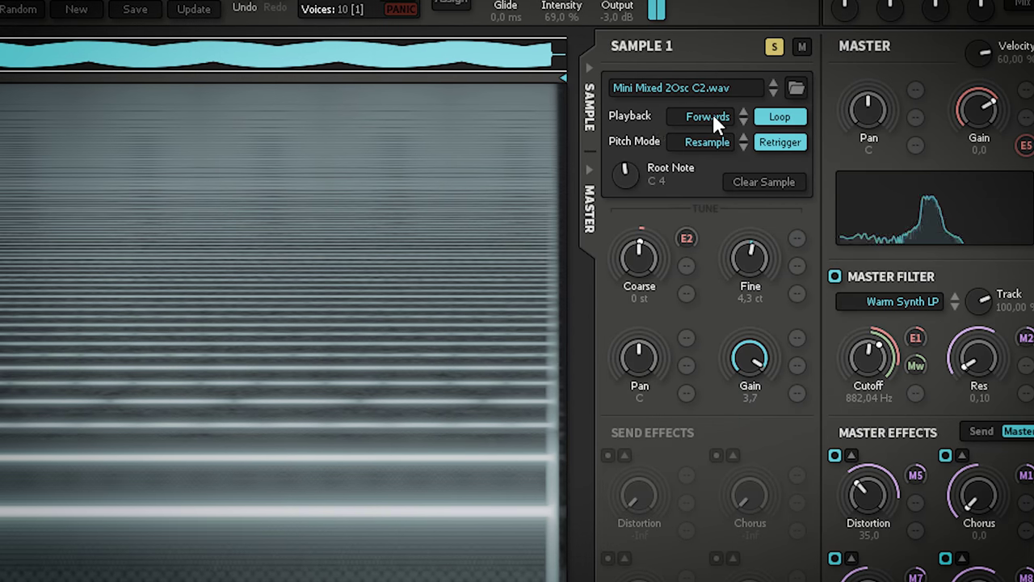
left_click(711, 115)
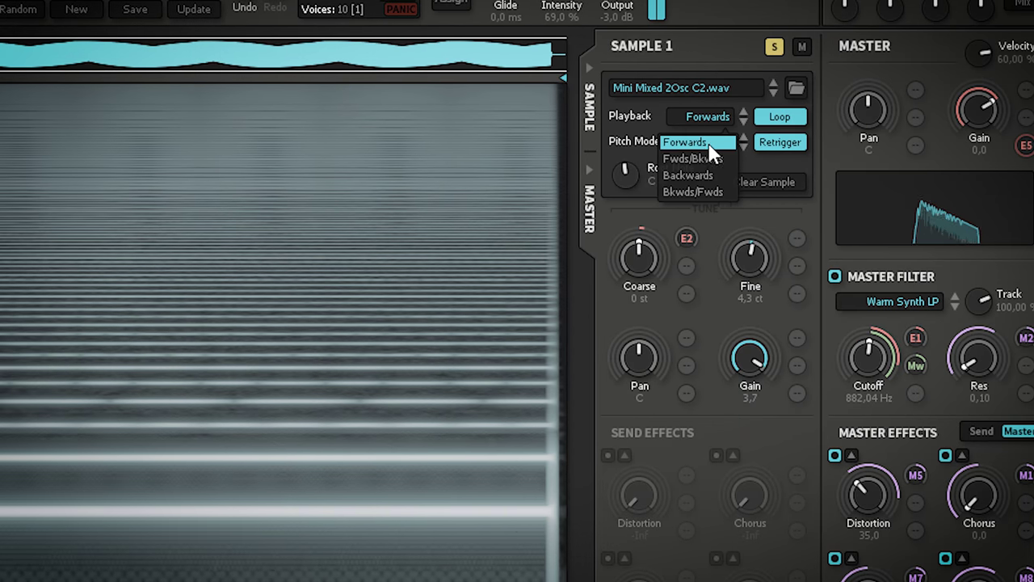
left_click(713, 160)
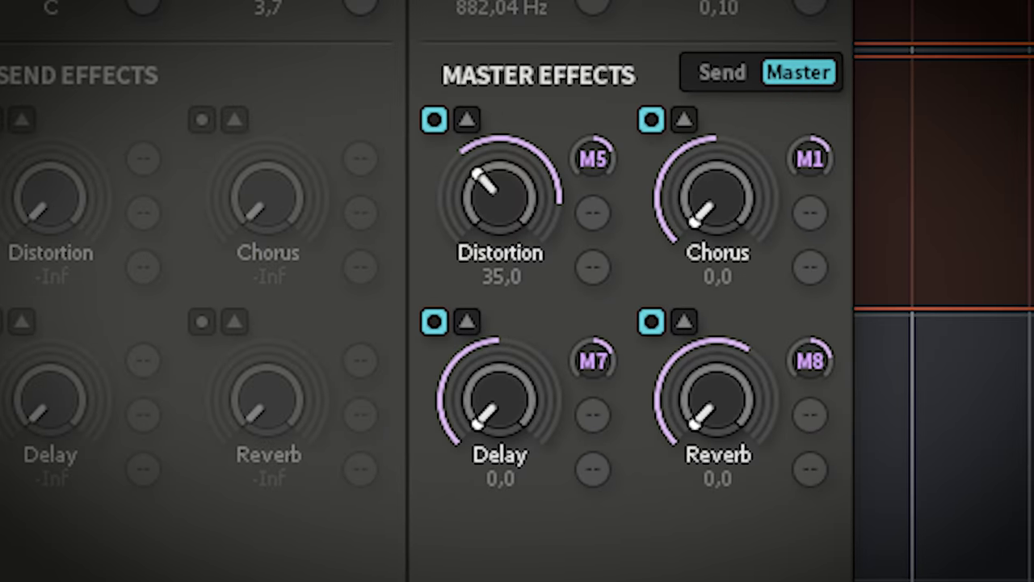
Raise the master Delay, add master Reverb, and route LFO 5 to the LFO Rate
left_click_drag(535, 350, 453, 258)
left_click_drag(687, 415, 610, 441)
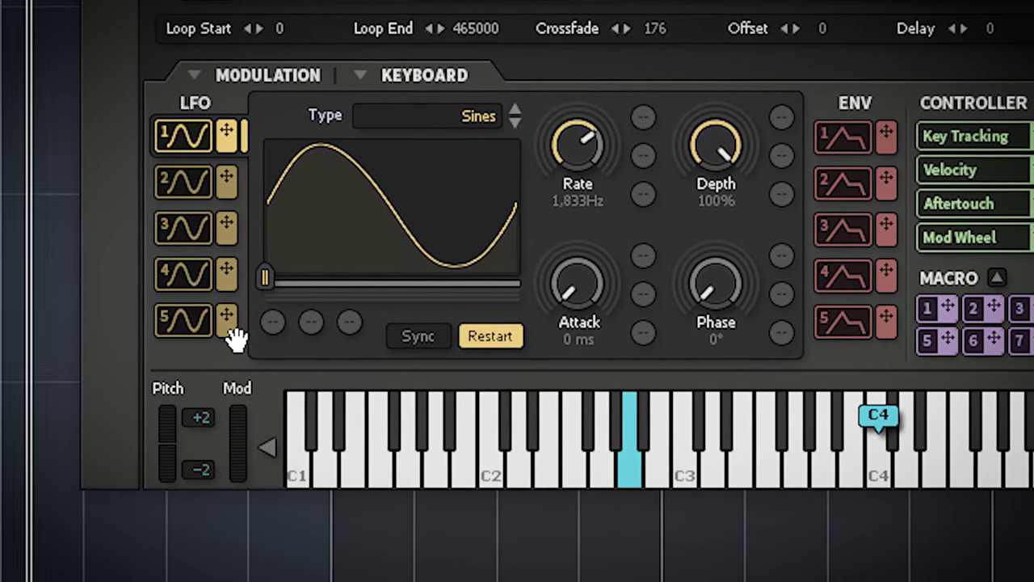
left_click_drag(234, 333, 643, 194)
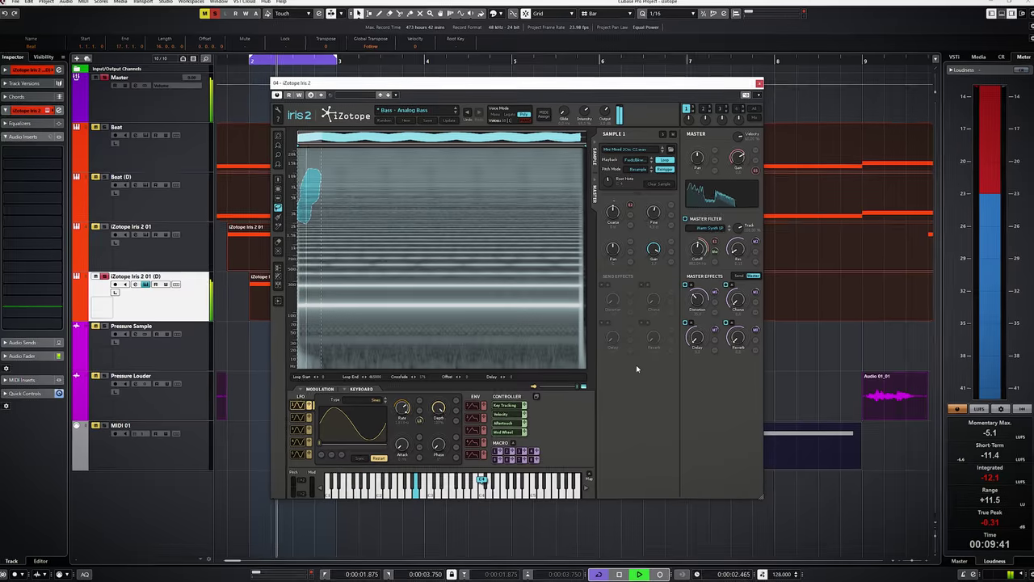
Load the Building patch from the Rhythmic category in the Iris 2 patch browser
left_click(417, 108)
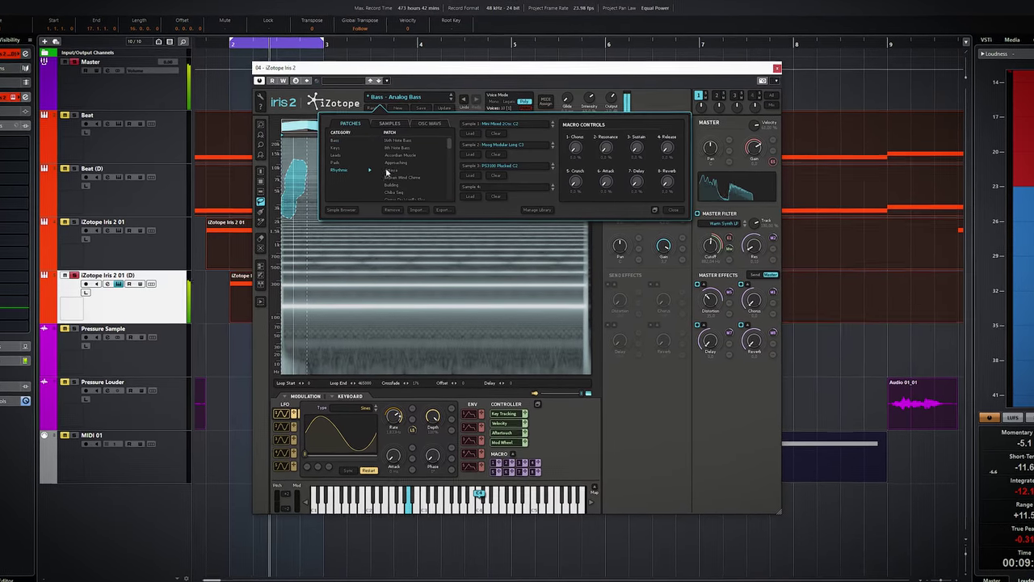
left_click(393, 184)
scroll(415, 173, "down", 2)
scroll(412, 172, "down", 5)
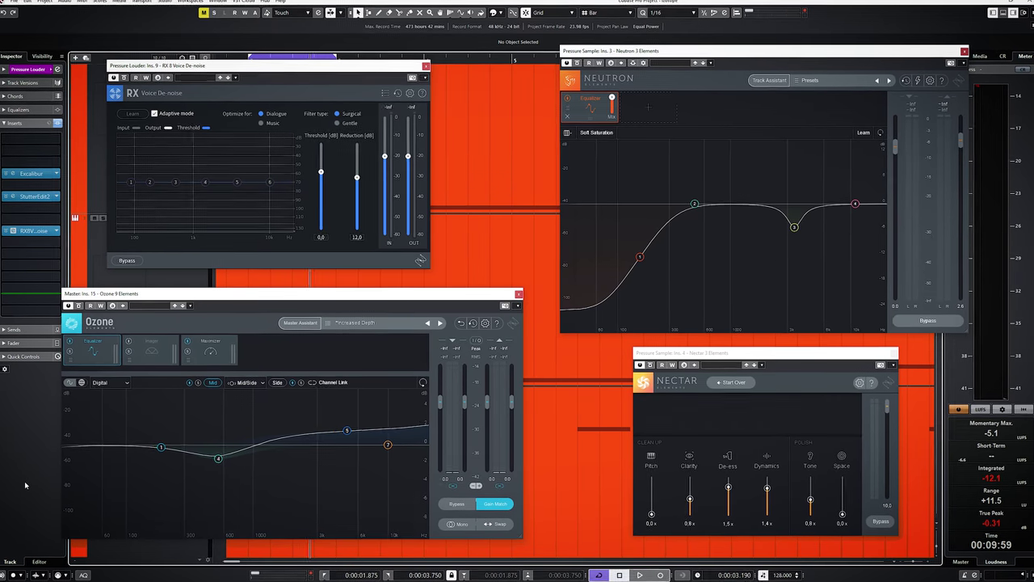
Start project playback with the RX, Neutron, Ozone and Nectar windows open
key("space")
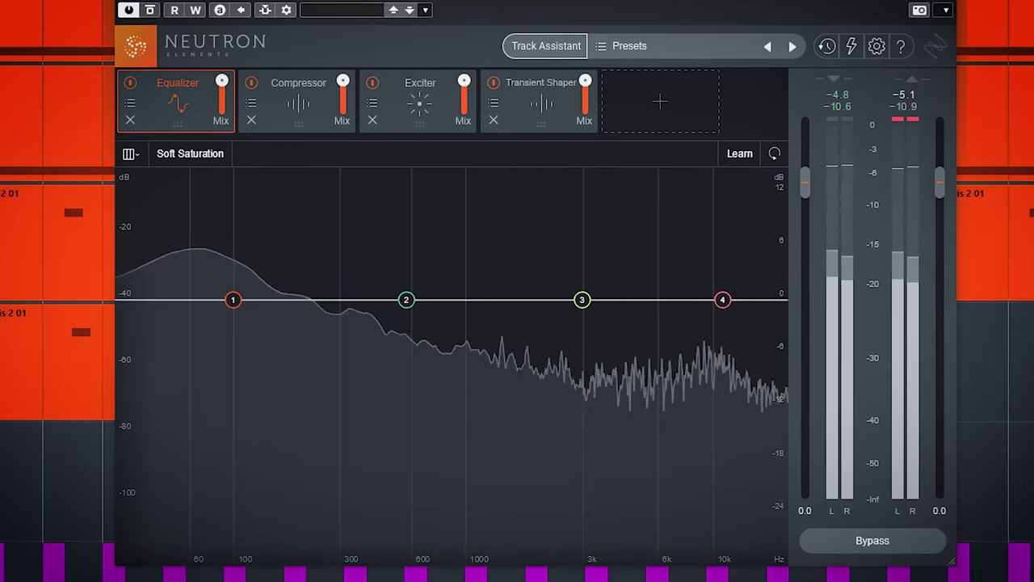
Cut the EQ at 657 Hz, boost 3.2 kHz, and sweep compressor threshold to -19.5 dB and back to 0 dB
mouse_move(406, 307)
left_mouse_down()
mouse_move(433, 198)
mouse_move(421, 391)
mouse_move(427, 309)
left_mouse_up()
mouse_move(581, 300)
left_mouse_down()
mouse_move(592, 250)
mouse_move(596, 291)
left_mouse_up()
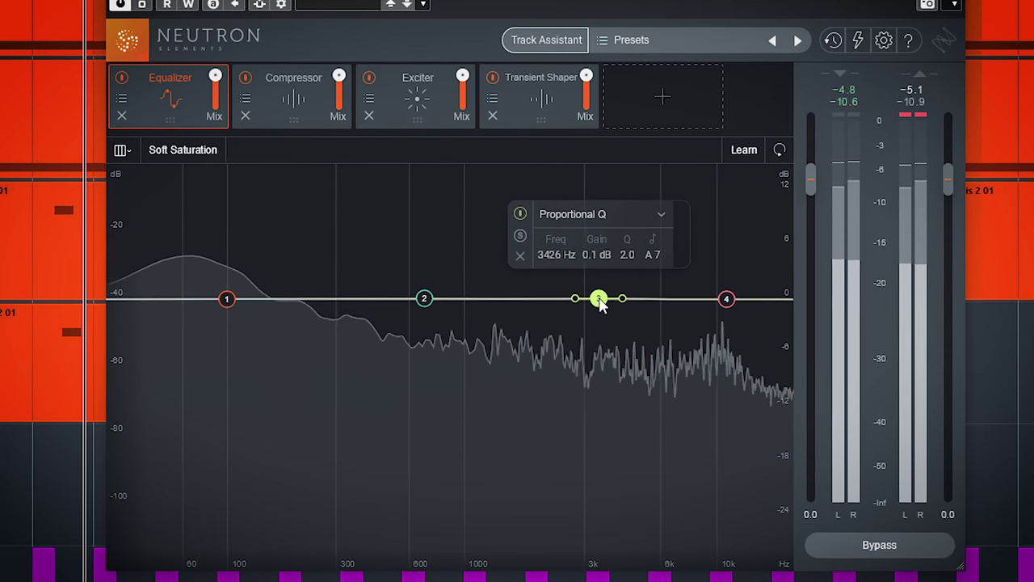
left_click(307, 108)
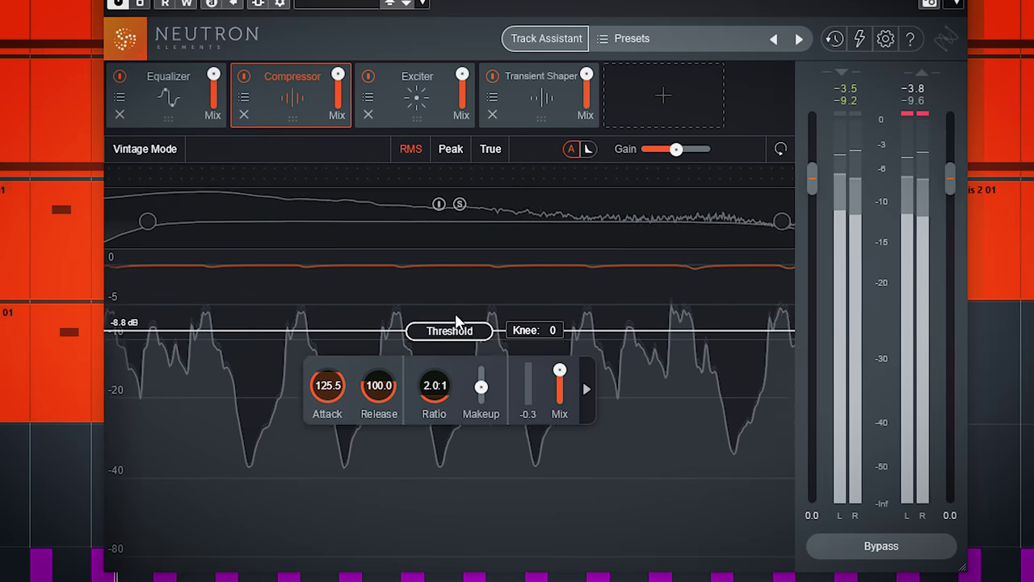
left_click_drag(453, 331, 451, 438)
left_click_drag(327, 495, 326, 517)
left_click_drag(460, 437, 448, 243)
Push the Transient Shaper attack to maximum and raise the Exciter drive to 2.3
left_click(406, 92)
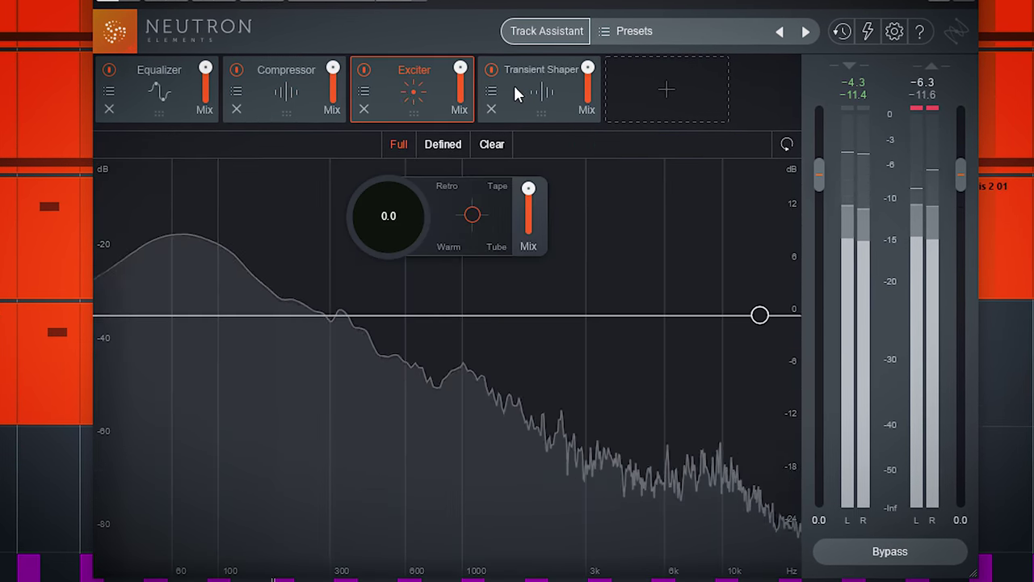
left_click(518, 91)
left_click_drag(367, 207, 372, 167)
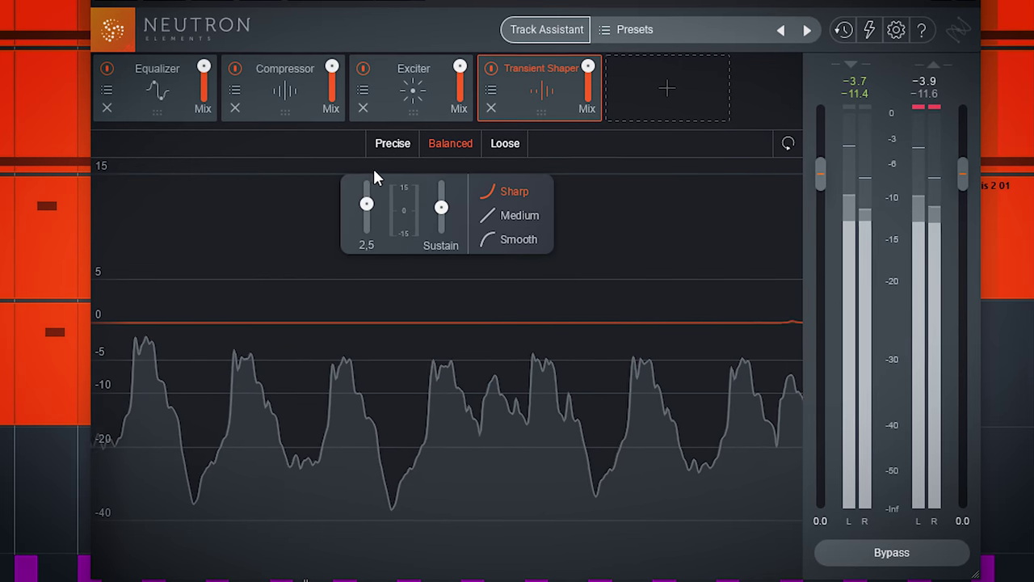
left_click_drag(371, 206, 368, 297)
left_click(416, 85)
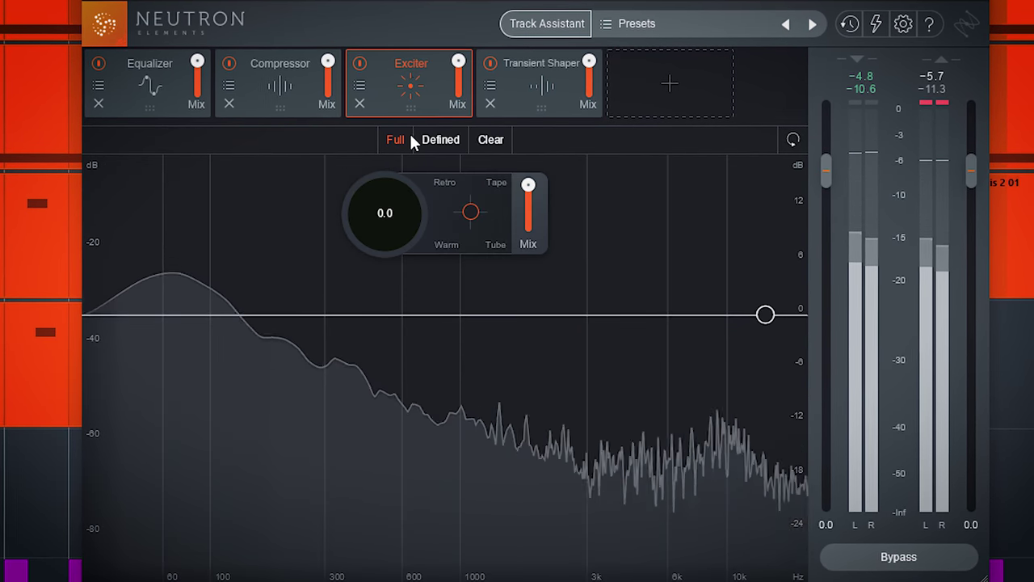
left_click_drag(372, 210, 404, 135)
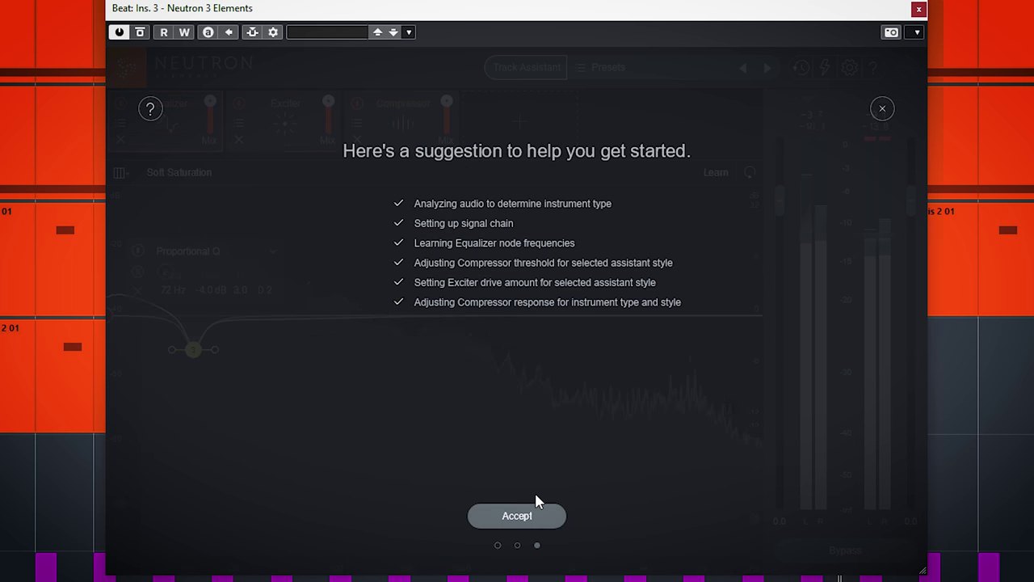
Accept Track Assistant's suggested chain and inspect its Compressor and Exciter settings
left_click(526, 522)
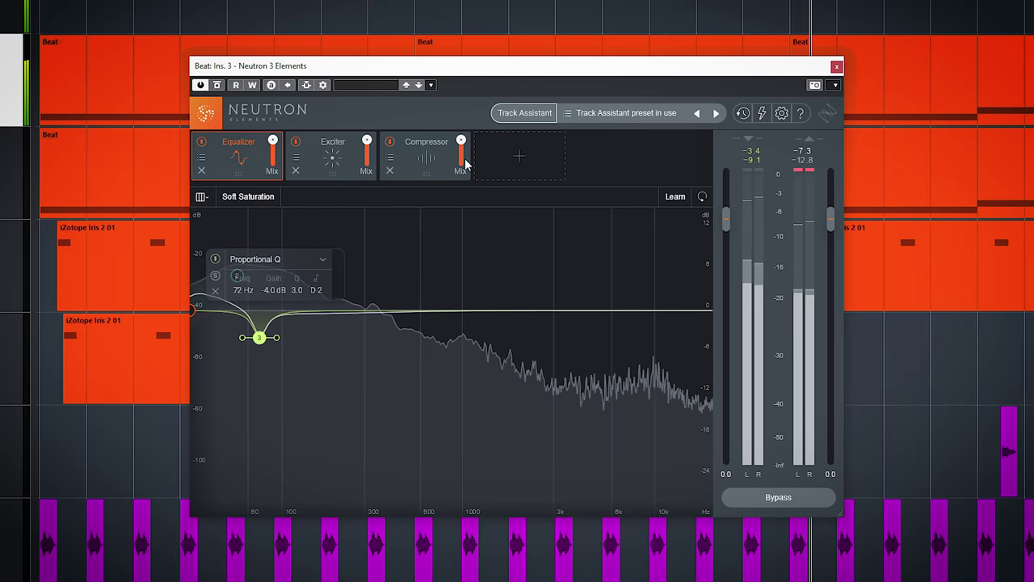
left_click(413, 130)
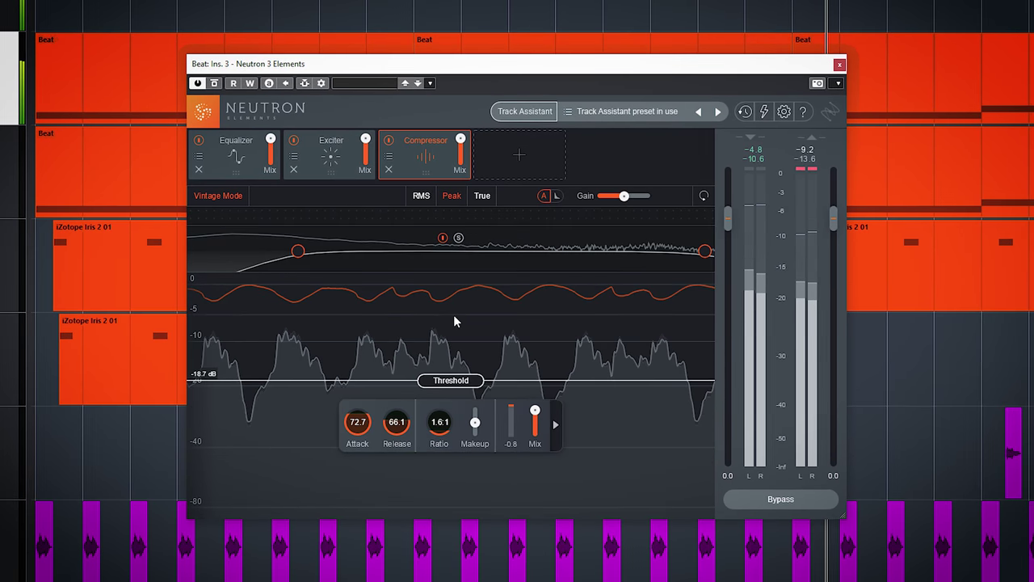
left_click(327, 146)
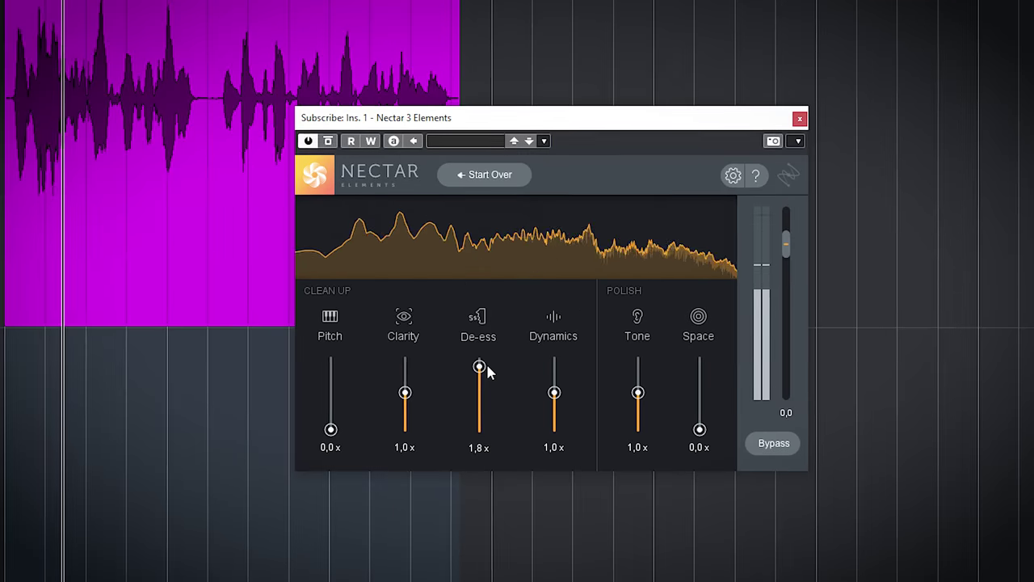
Ease Nectar's De-ess down to 1,5x and lower the Space amount
left_click_drag(467, 331, 467, 333)
left_click_drag(482, 373, 480, 375)
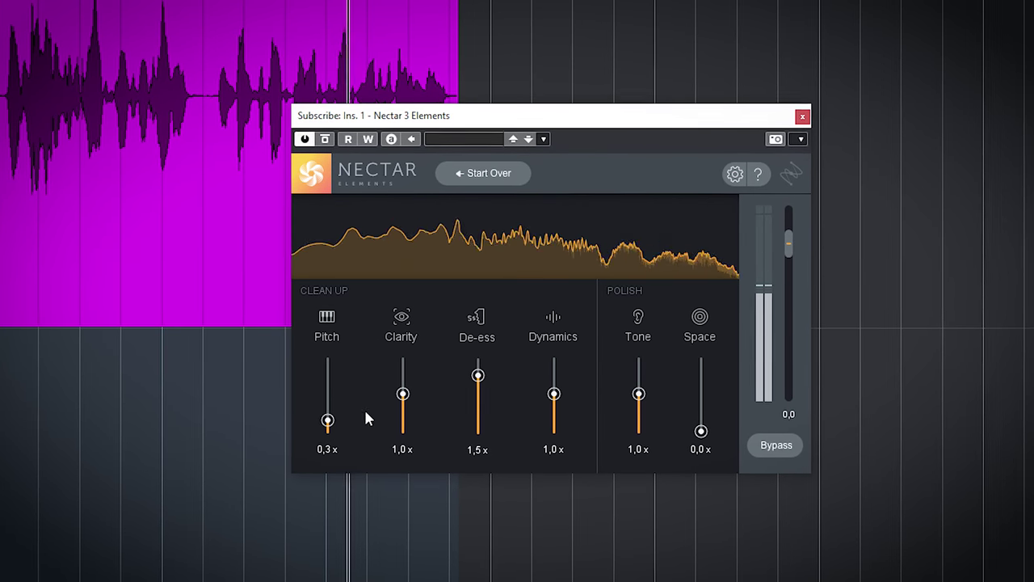
left_click_drag(702, 377, 699, 390)
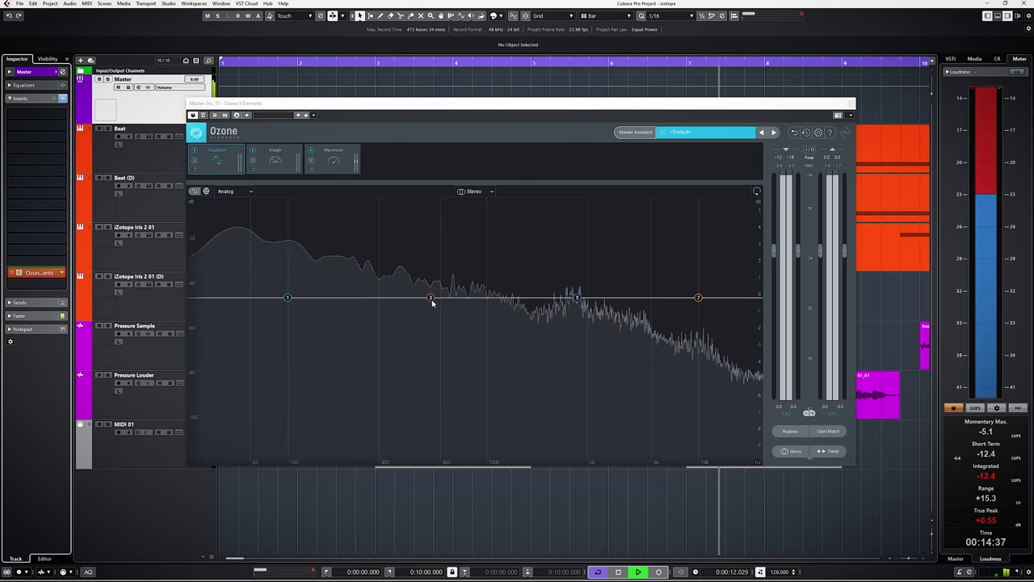
Drag Ozone's EQ node 3 up into a midrange bell boost near 600 Hz
mouse_move(432, 303)
left_mouse_down()
mouse_move(435, 234)
mouse_move(444, 361)
mouse_move(423, 372)
mouse_move(445, 229)
mouse_move(435, 299)
left_mouse_up()
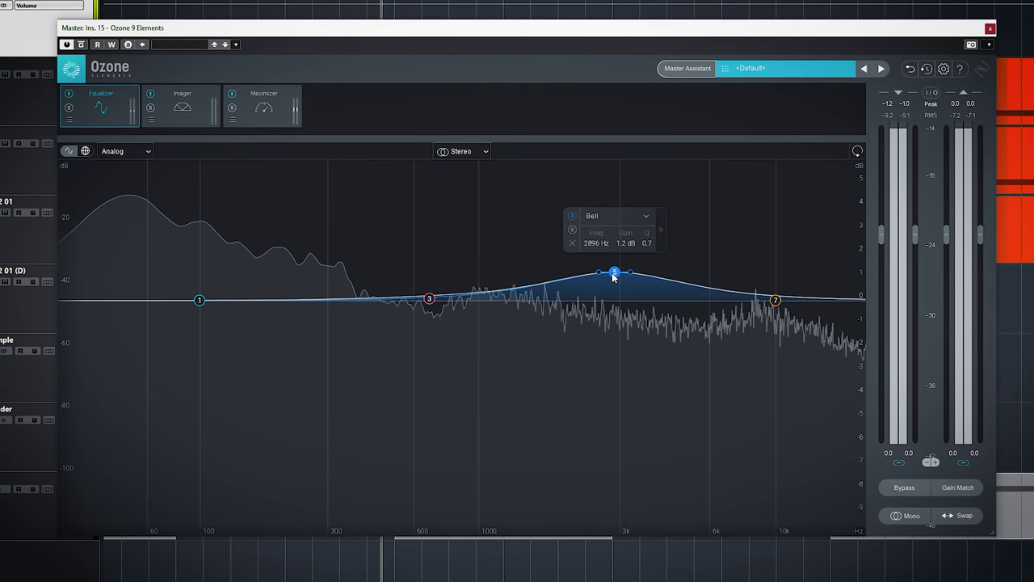
Check the Ozone Imager width, then raise the Maximizer output ceiling
left_click(187, 120)
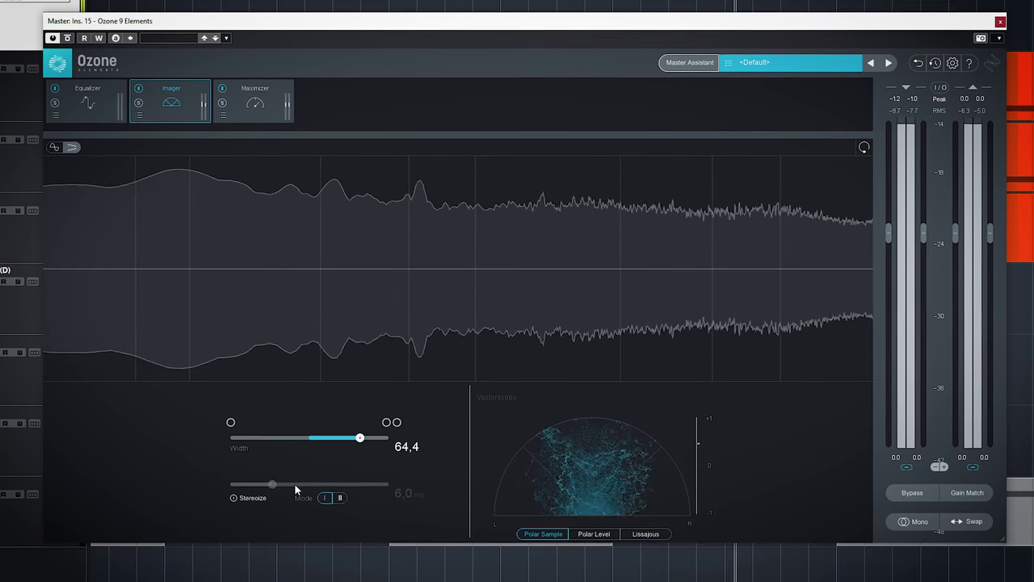
left_click(248, 105)
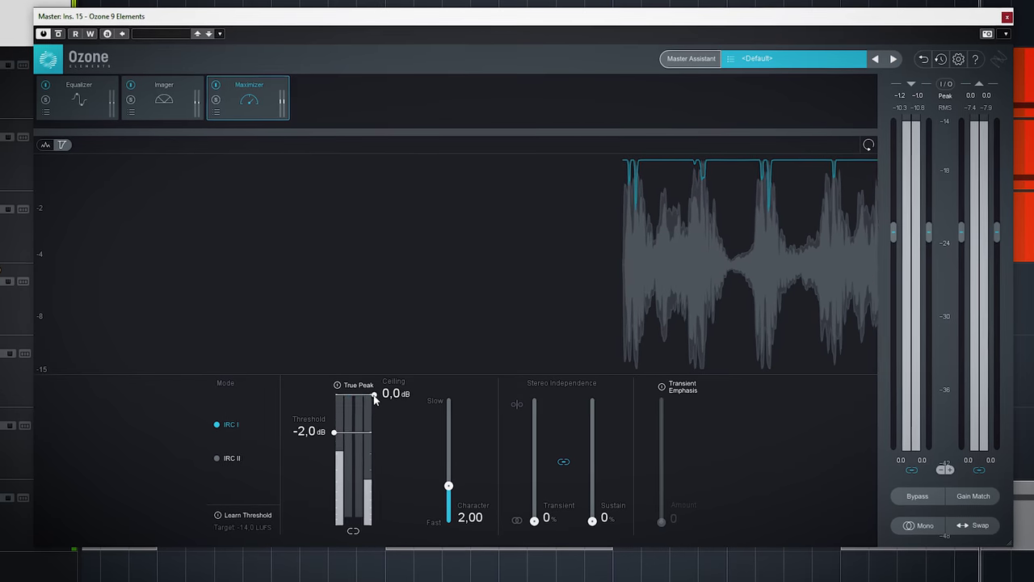
left_click_drag(373, 457, 370, 446)
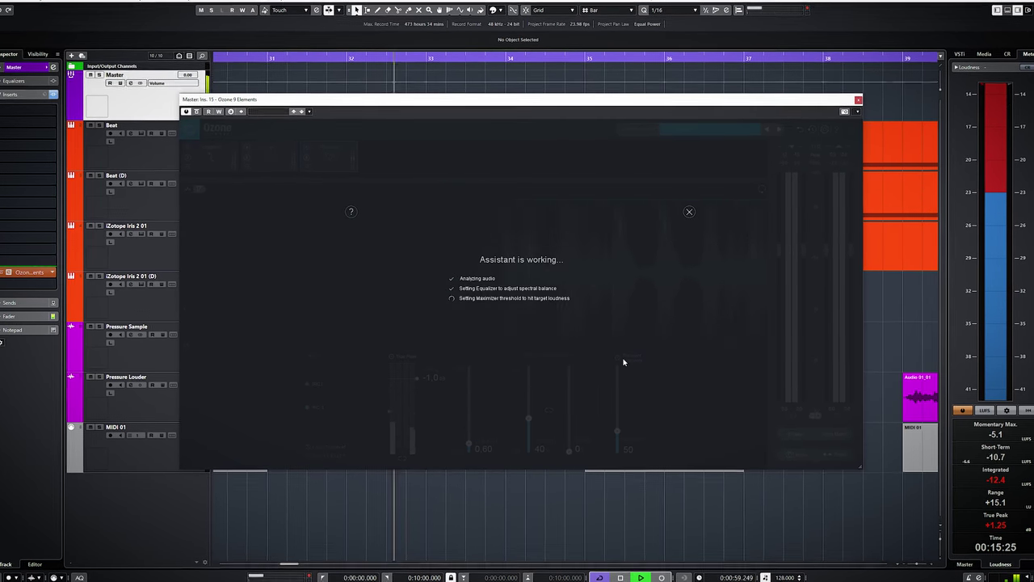
Accept the Master Assistant's settings, review the EQ low shelf band, and return to the Maximizer
left_click(522, 360)
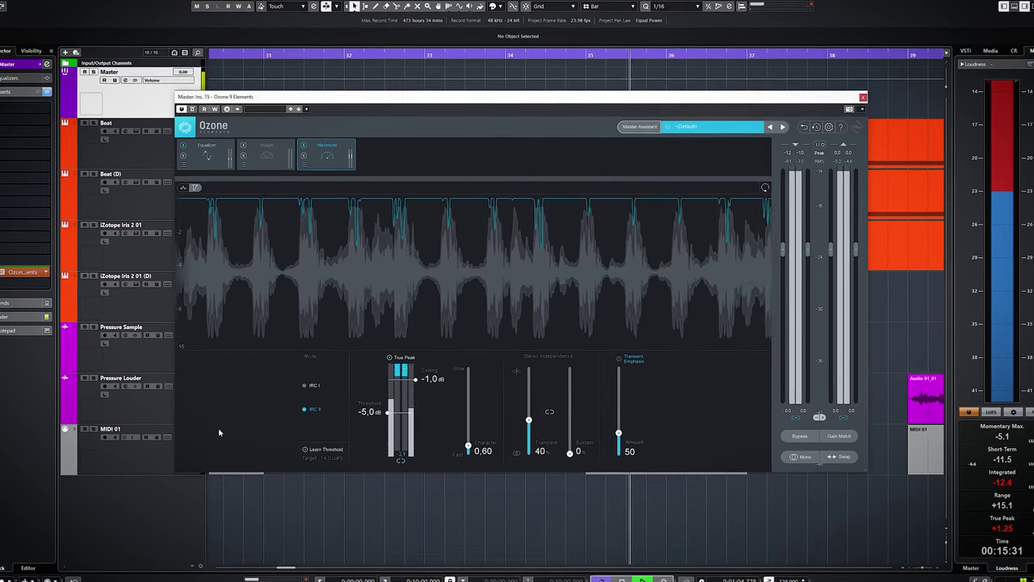
left_click(204, 153)
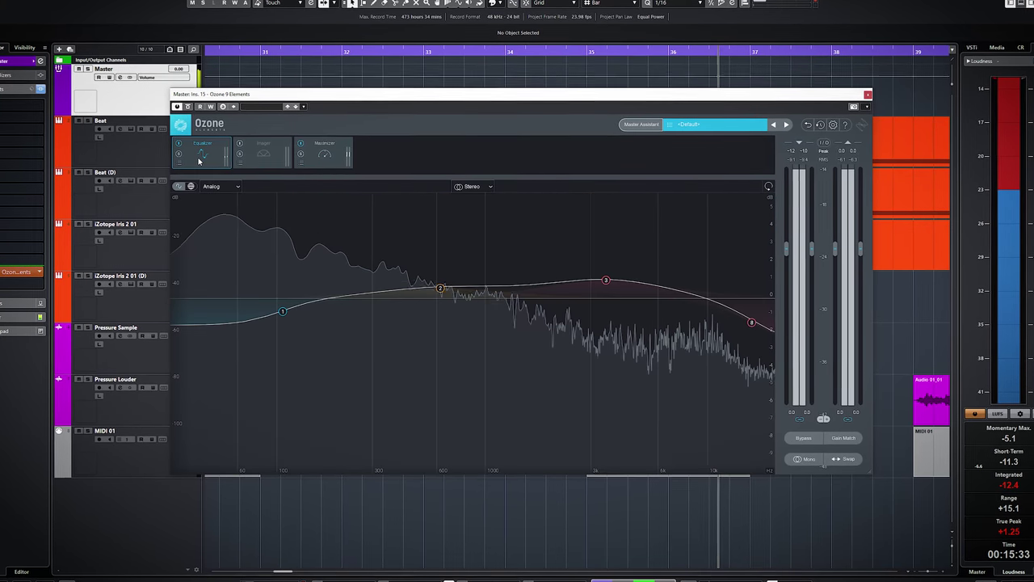
left_click(281, 311)
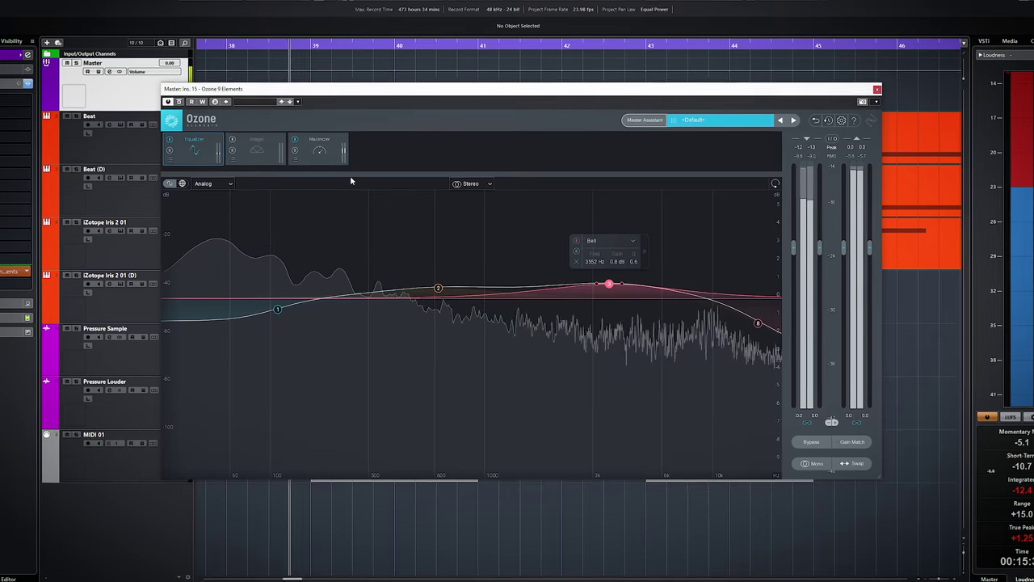
left_click(331, 158)
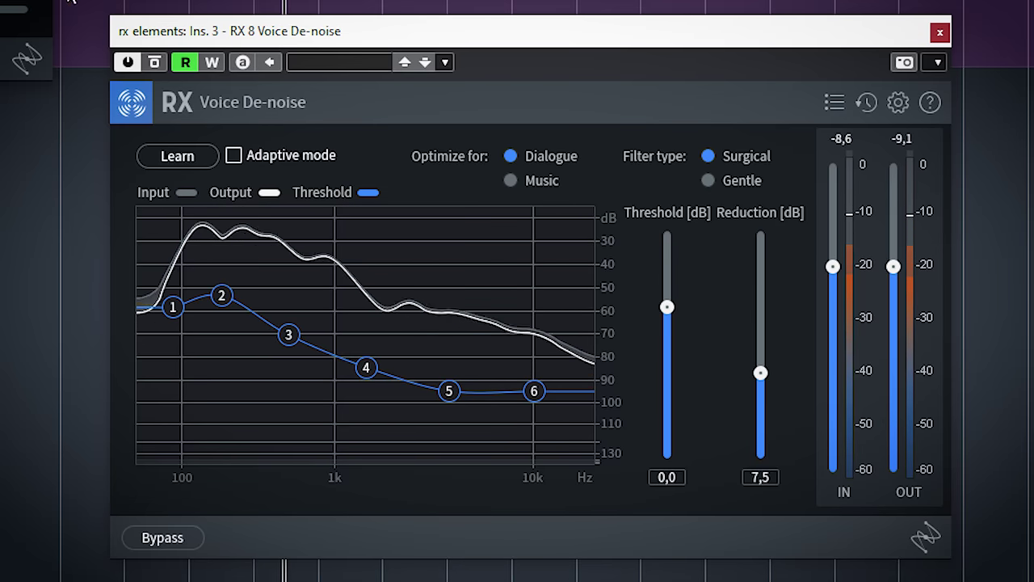
Bypass RX 8 Voice De-noise to A/B the processed and unprocessed dialogue
left_click(154, 62)
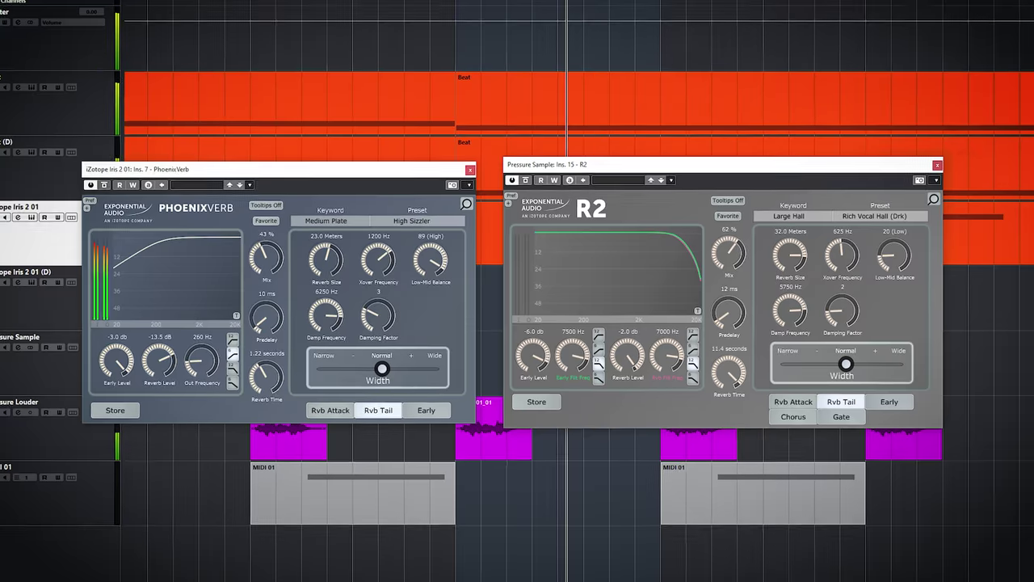
Close R2 and load PhoenixVerb's Medium Hall preset Med Tail Hall (Narr)
left_click(955, 160)
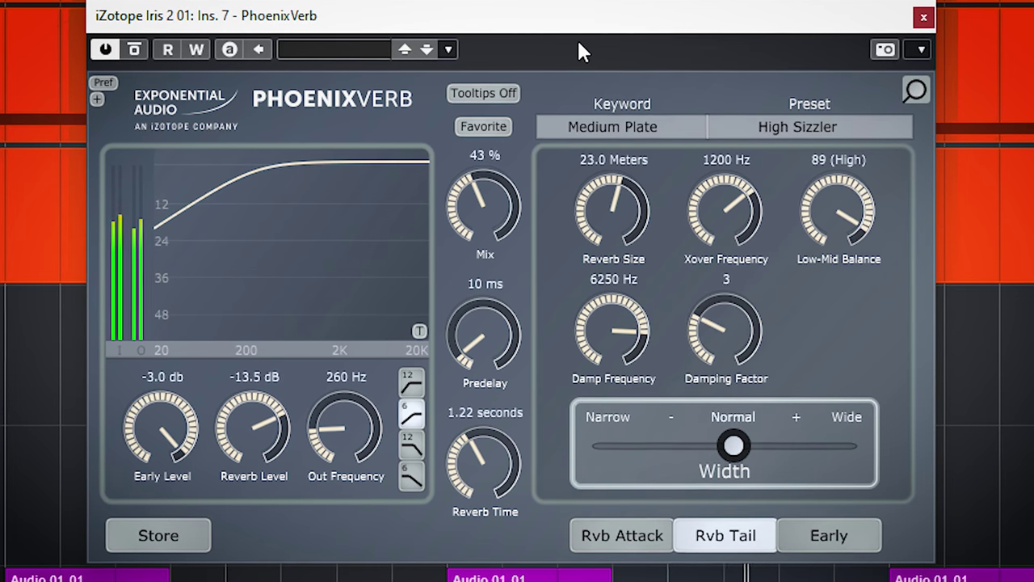
left_click(614, 127)
left_click(608, 296)
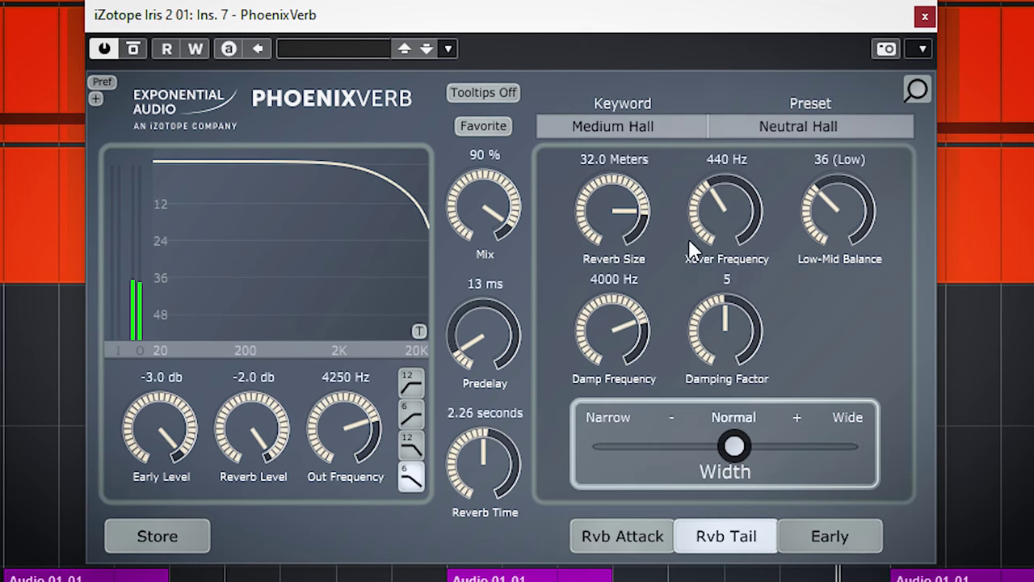
left_click(798, 129)
left_click(658, 276)
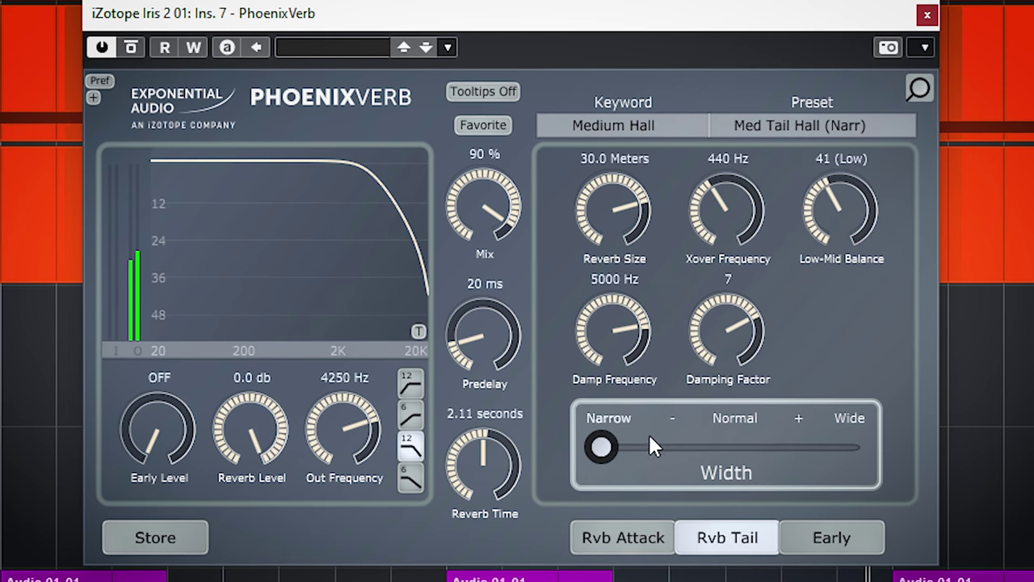
Widen the reverb, make the output filter high-pass, and set Early Time to 90 ms
left_click_drag(611, 443, 680, 445)
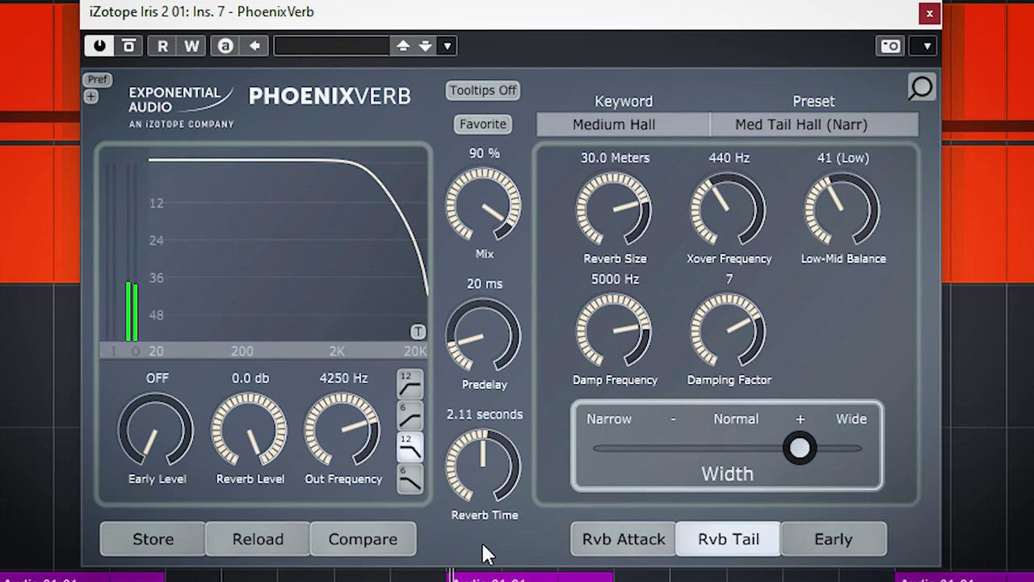
left_click(410, 406)
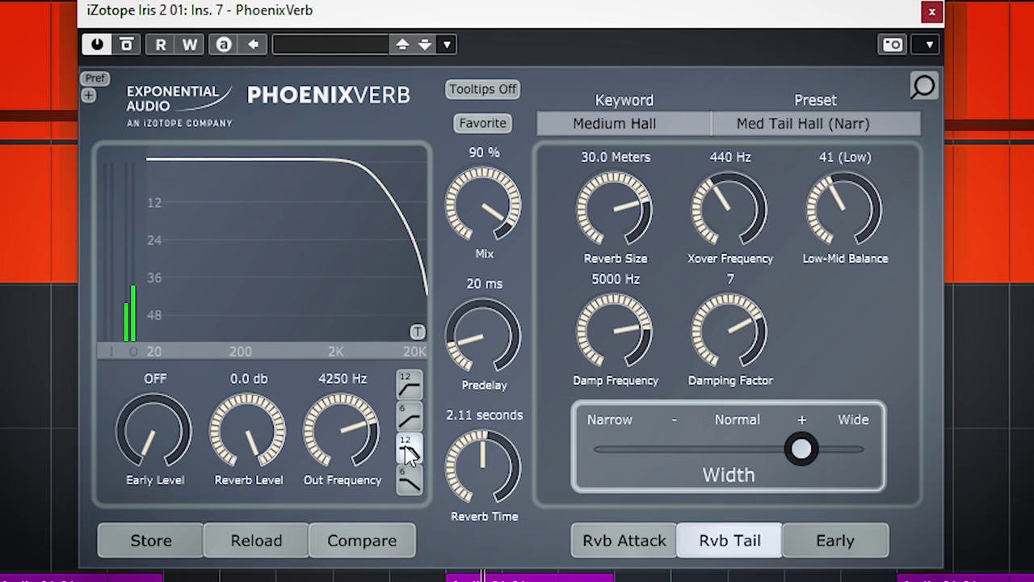
left_click(624, 541)
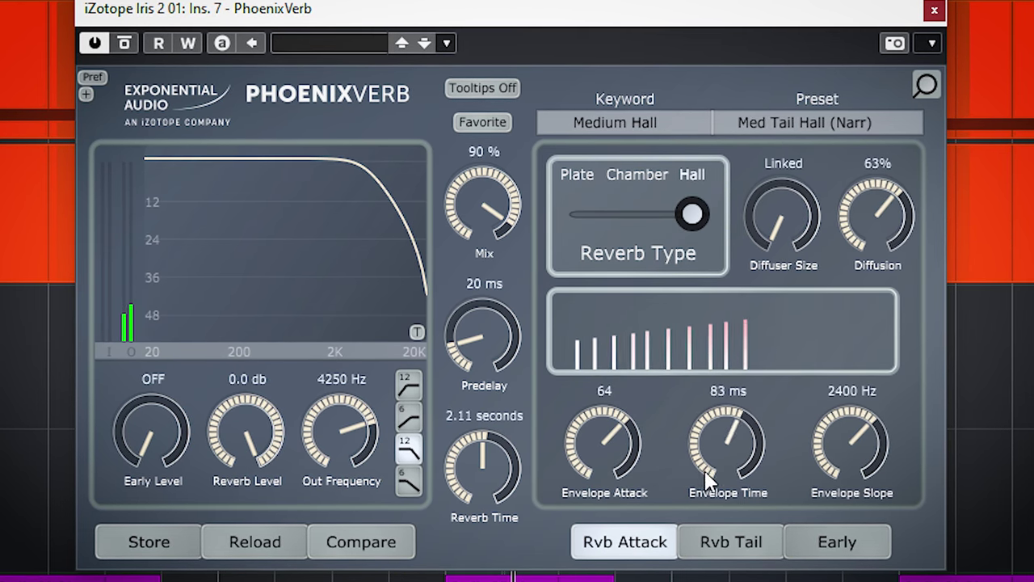
left_click(716, 542)
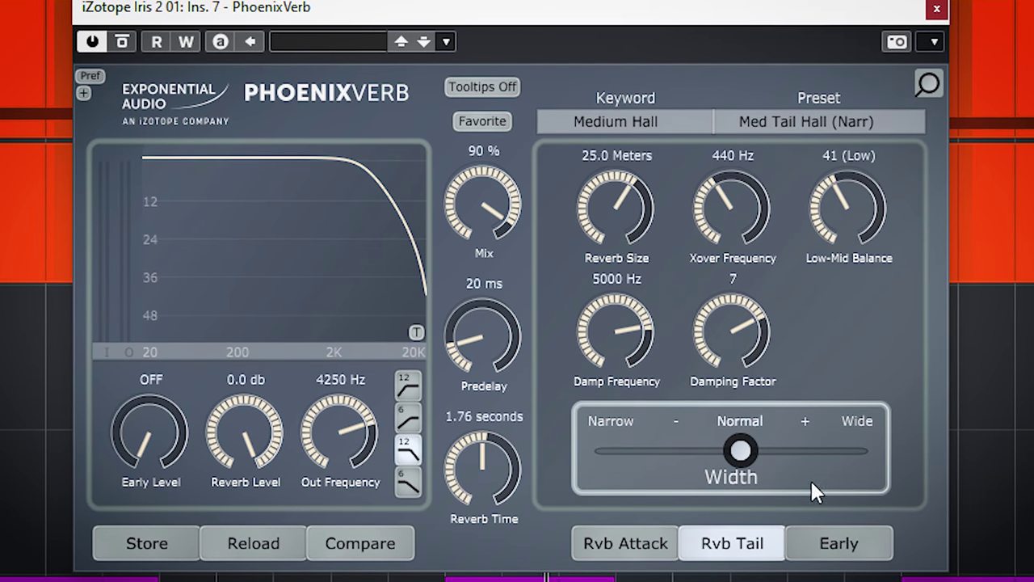
left_click(827, 548)
left_click_drag(723, 378, 735, 342)
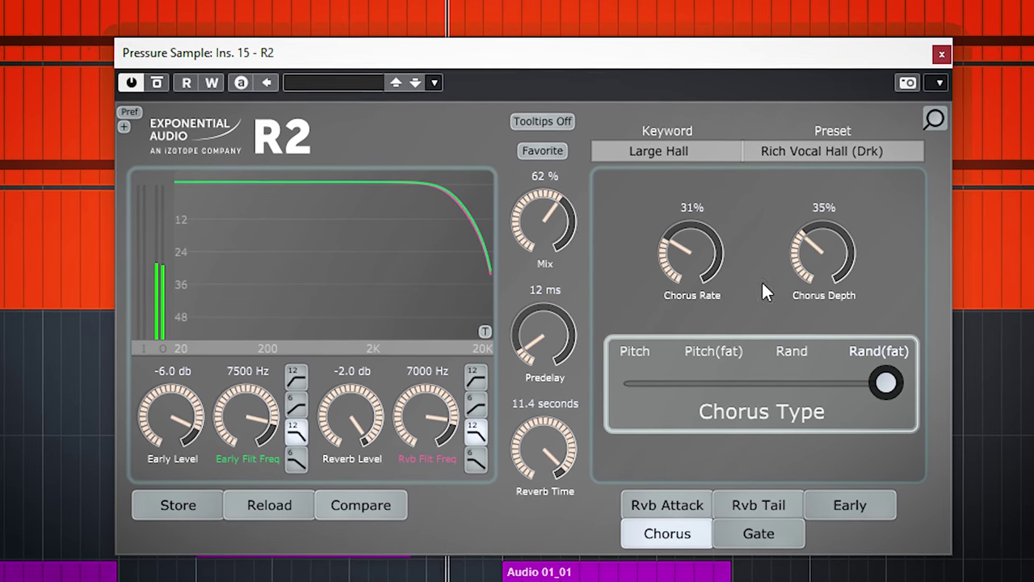
Raise R2's chorus depth and rate to 88% and try a high-pass early filter
left_click_drag(819, 263, 831, 202)
left_click_drag(854, 142, 857, 133)
left_click_drag(740, 225, 738, 165)
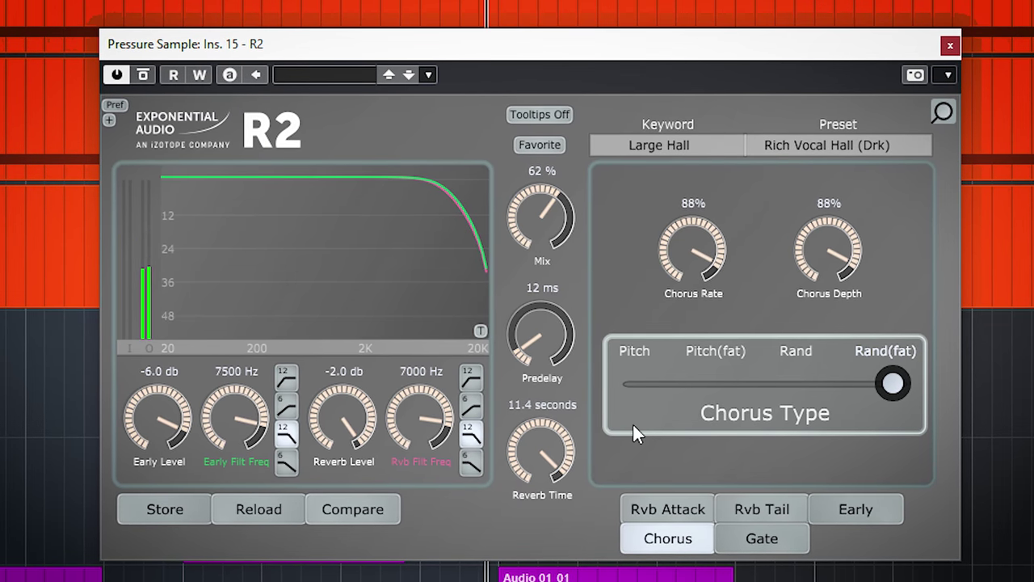
left_click(280, 384)
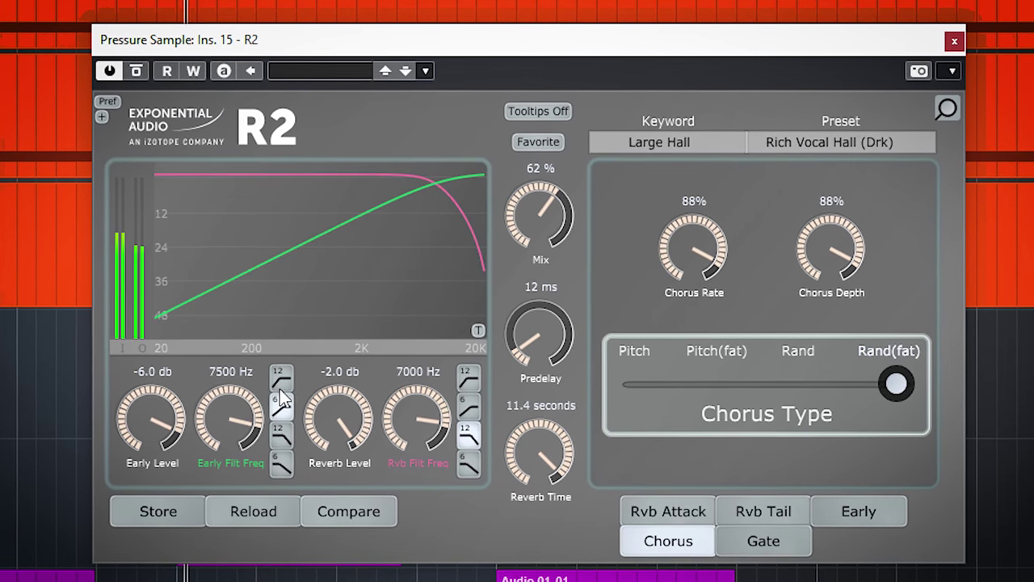
left_click(281, 437)
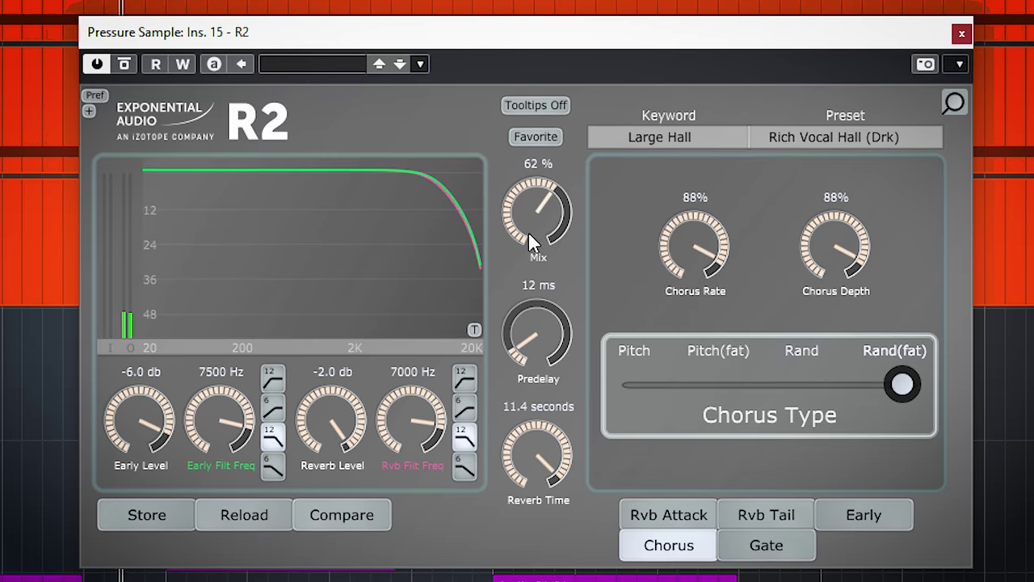
Raise R2's reverb mix knob to 84%
left_click_drag(528, 231, 550, 148)
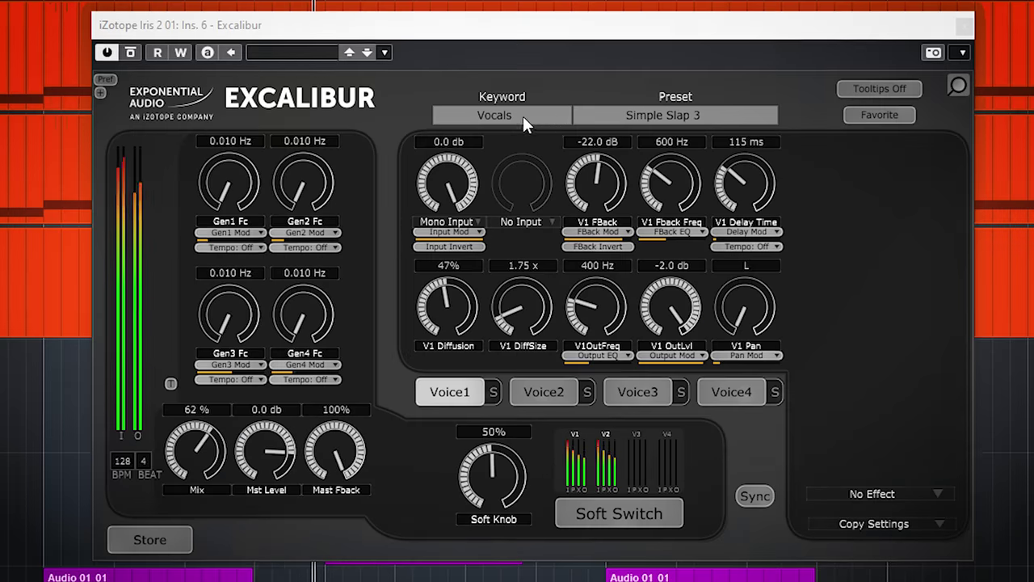
Audition Excalibur presets Ping Pong-DDL Stereo 05 and Fast Beat Vibrato, settling on Henge Warm Vocal Delay 2
left_click(481, 174)
left_click(481, 331)
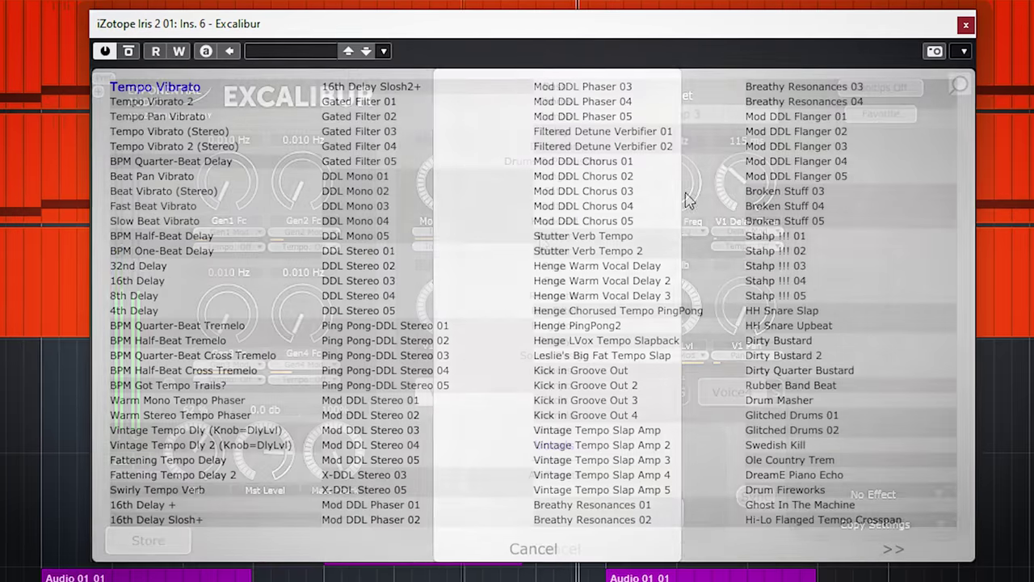
left_click(385, 385)
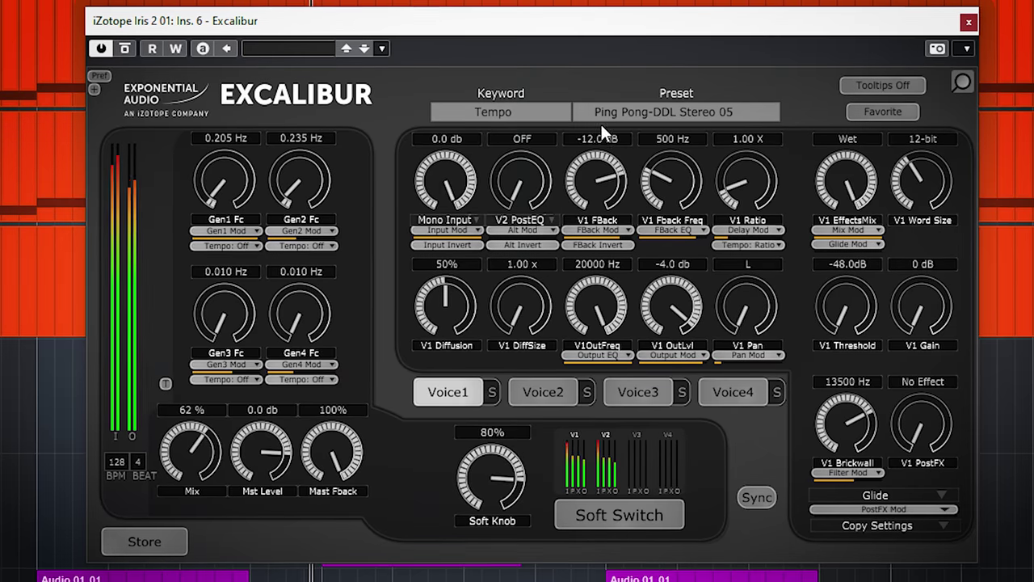
left_click(606, 117)
left_click(150, 205)
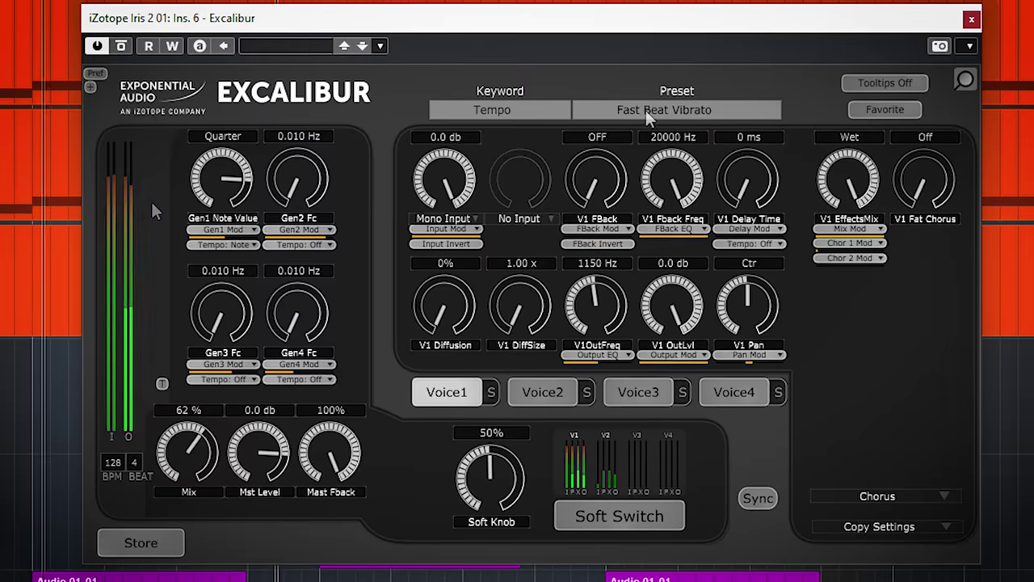
left_click(648, 109)
left_click(602, 282)
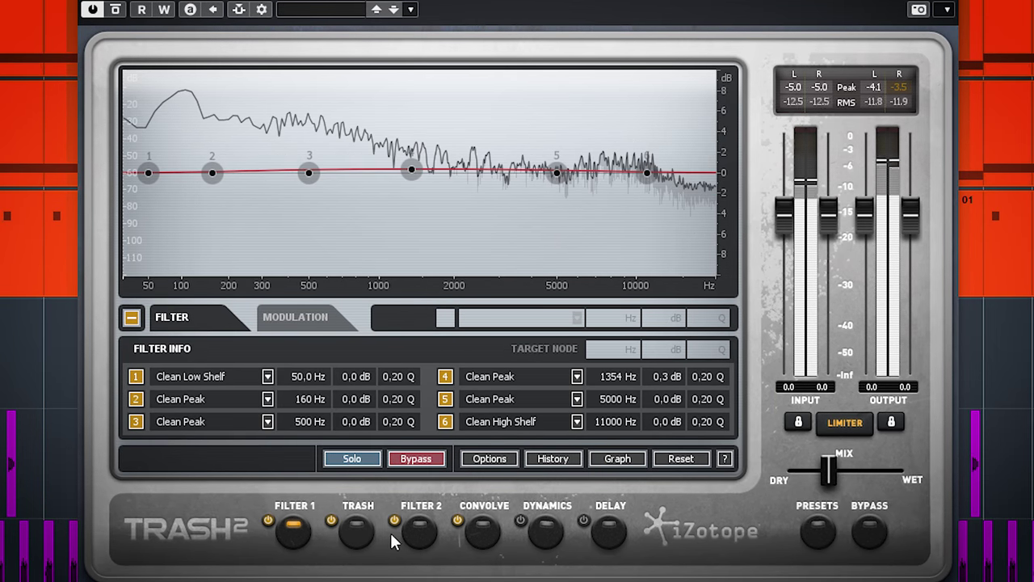
Audition Trash distortion types from Elastic Trash to Sandpaper, landing on Slight Twist
left_click(363, 536)
left_click(164, 357)
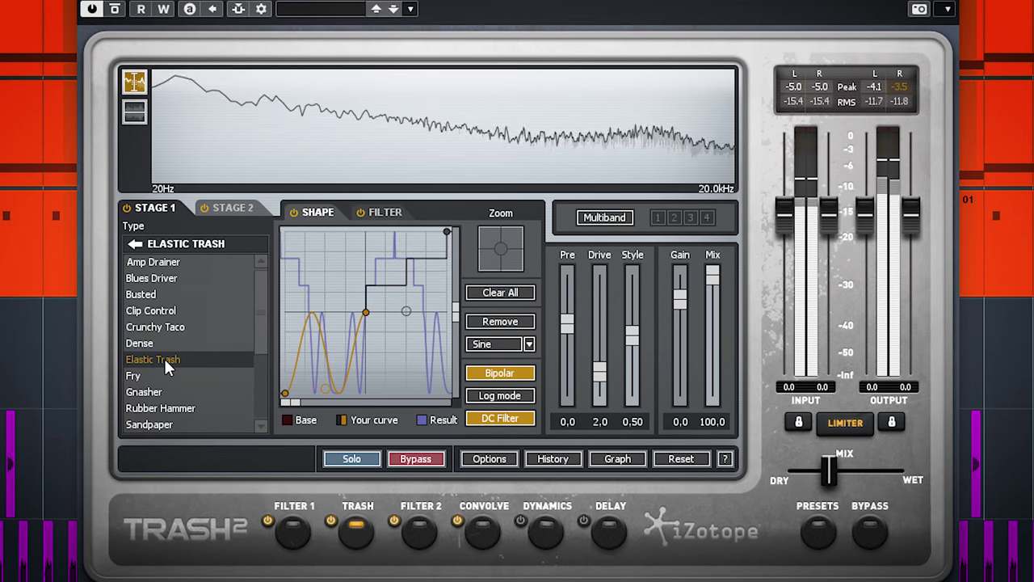
left_click(160, 343)
left_click(163, 393)
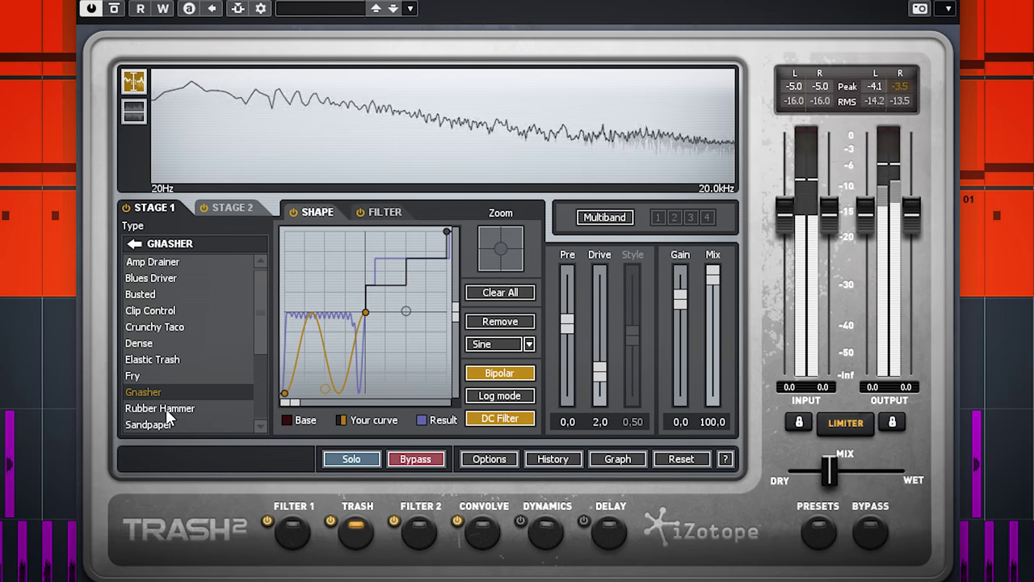
left_click(166, 408)
left_click(159, 309)
left_click(155, 275)
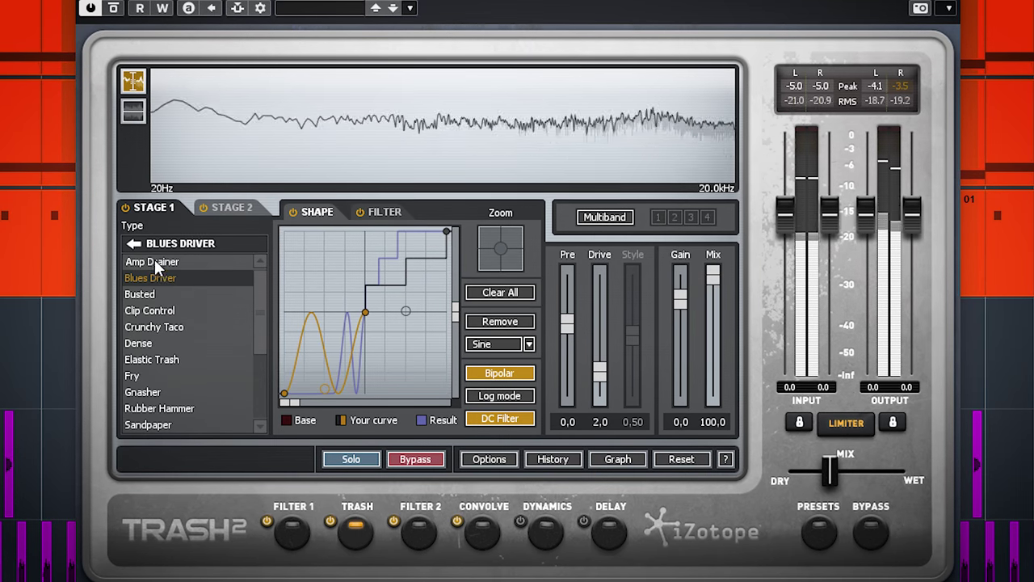
left_click(154, 259)
left_click(166, 425)
scroll(182, 400, "down", 1)
left_click(168, 417)
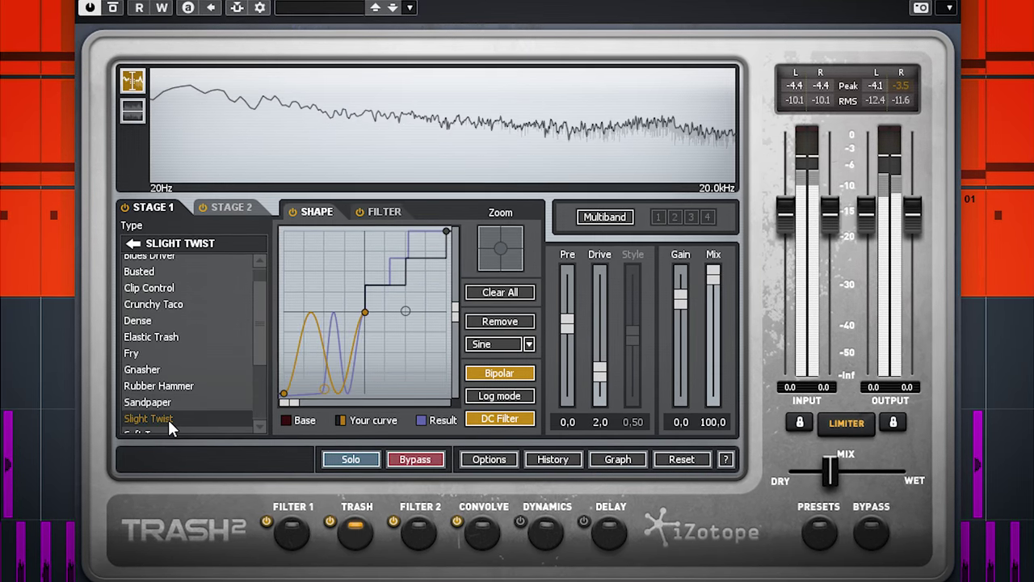
Clear the shaping curve, try Fuzz Positive, Negative and Garage, then return to Slight Twist
left_click(484, 294)
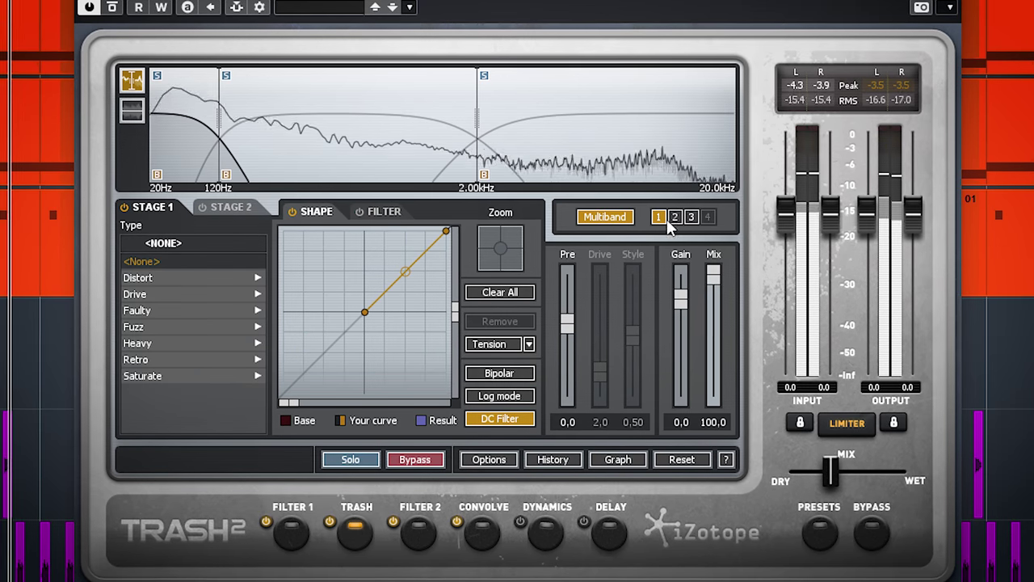
left_click(246, 329)
left_click(142, 327)
left_click(154, 314)
left_click(148, 277)
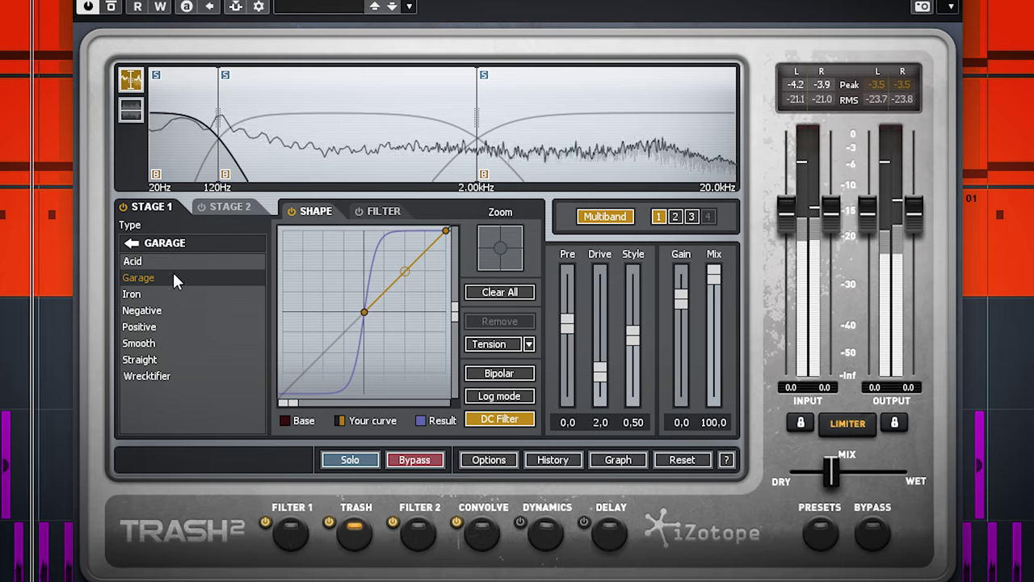
left_click(619, 223)
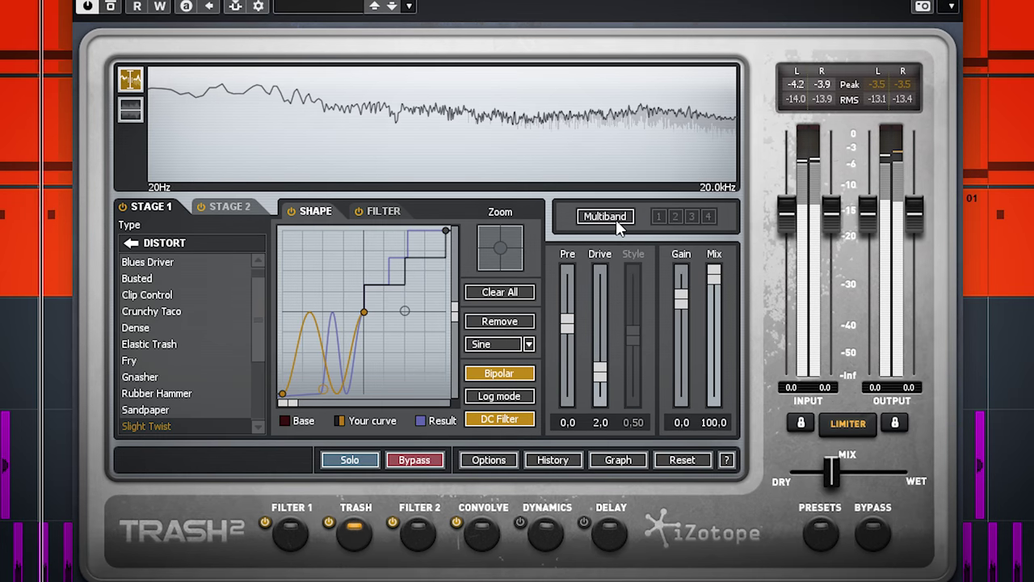
Turn on Trash 2's Dynamics module and try Multi-band mode, then switch multiband back off
left_click(549, 537)
left_click(520, 522)
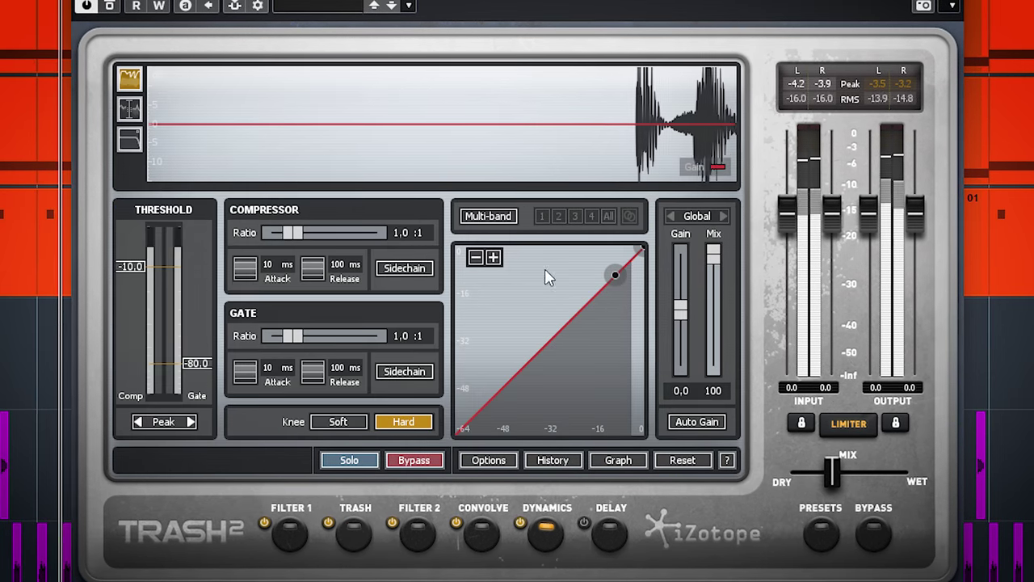
left_click(545, 215)
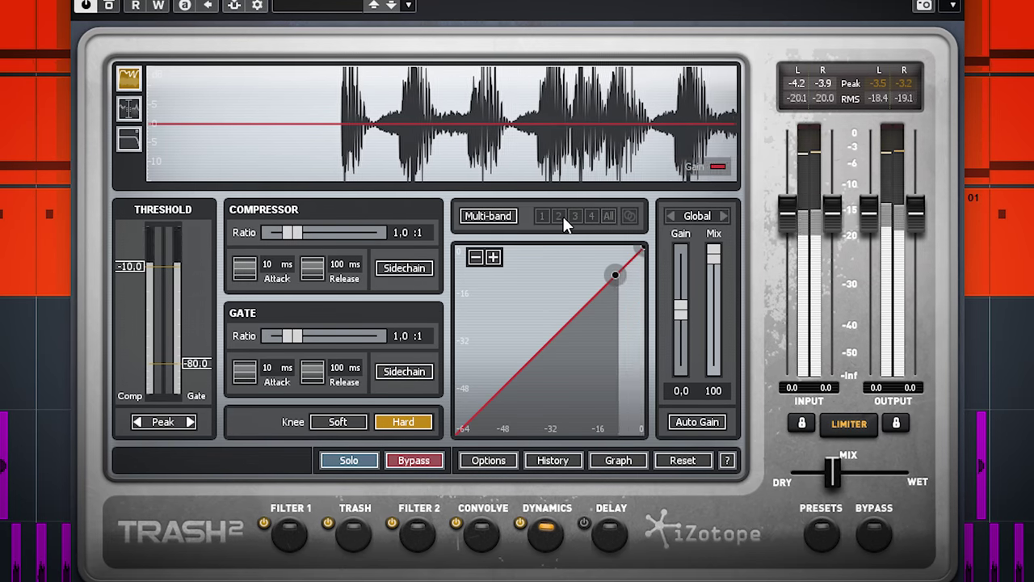
left_click(543, 215)
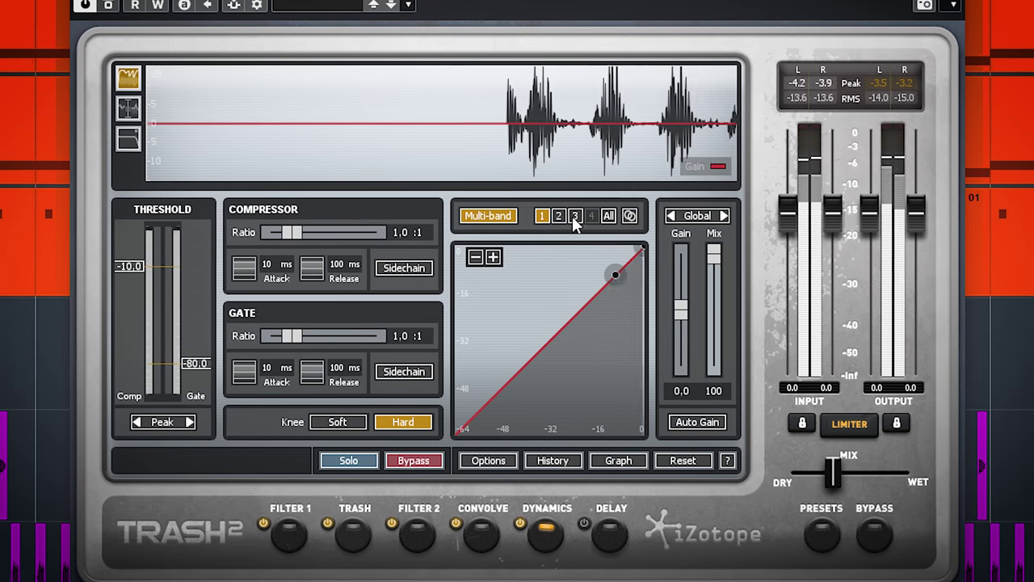
left_click(485, 216)
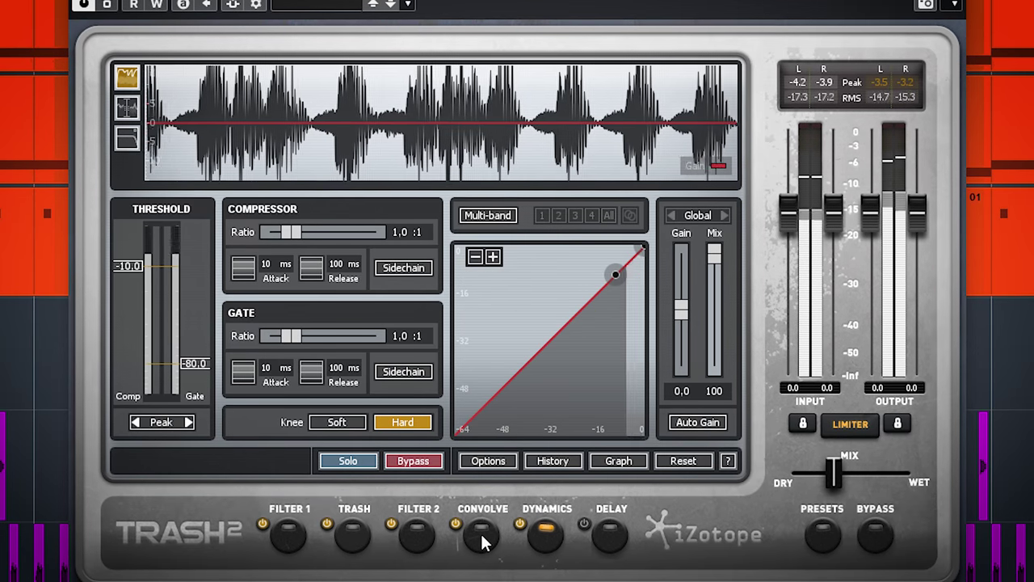
Set the Delay to Tape/Tube mode with 4 (T) time, 124,5 feedback and -10,9 wet
left_click(615, 535)
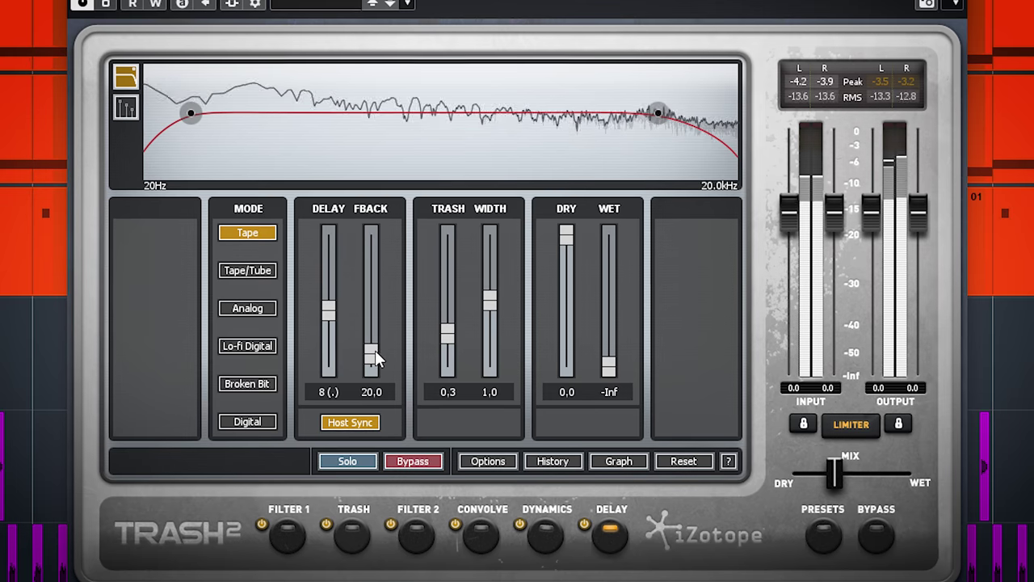
left_click_drag(375, 350, 376, 280)
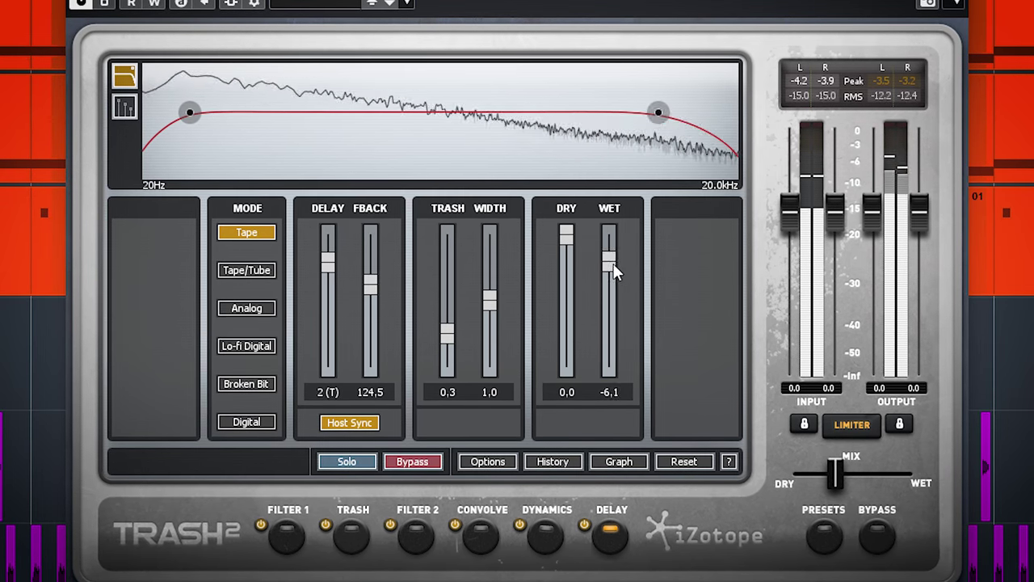
left_click_drag(612, 257, 614, 284)
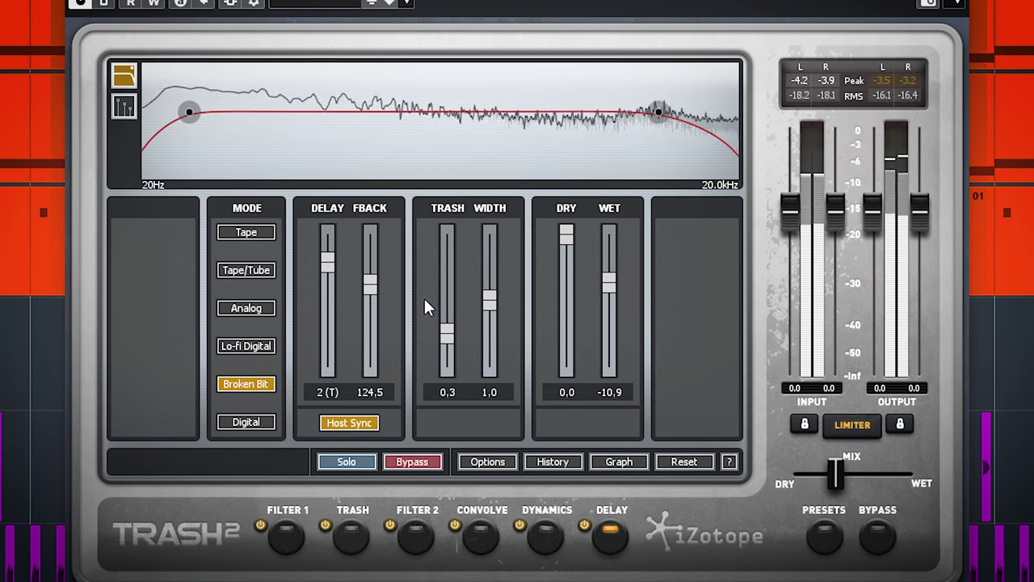
left_click(252, 272)
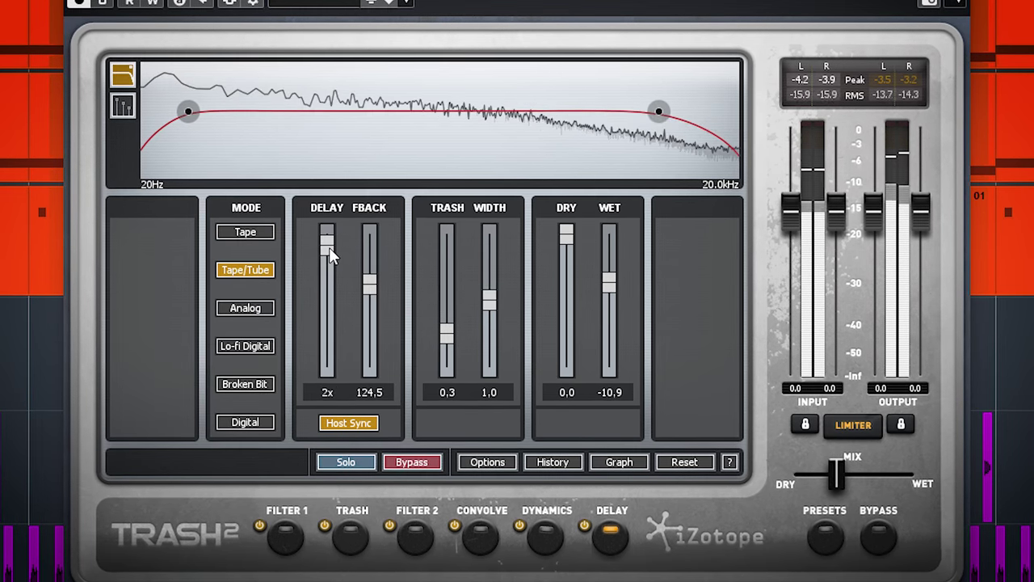
left_click_drag(328, 250, 328, 282)
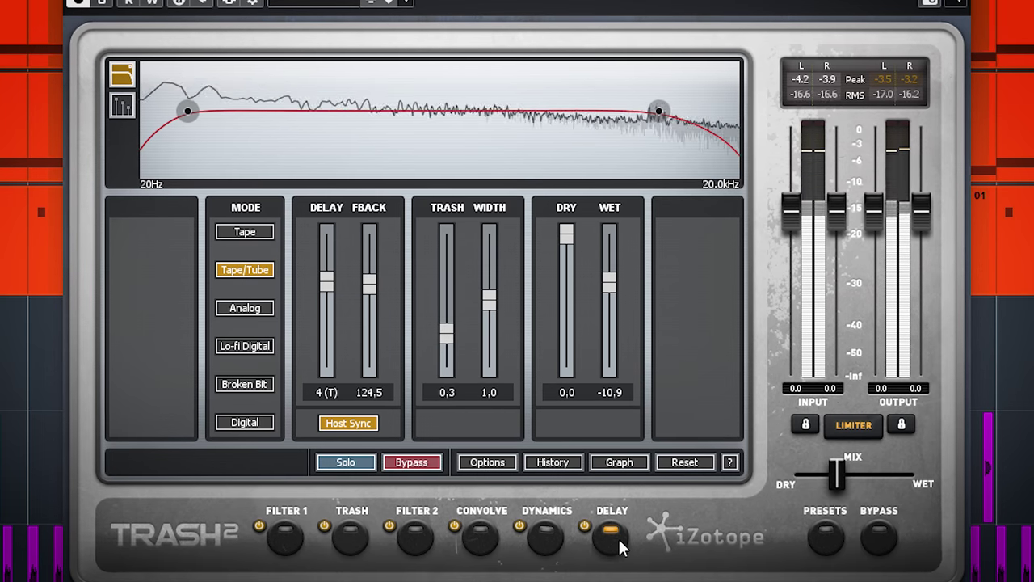
Audition Convolve impulse responses (Swat, Liquid, Toad, Monkey) and settle on MechAnimal Dog
left_click(482, 537)
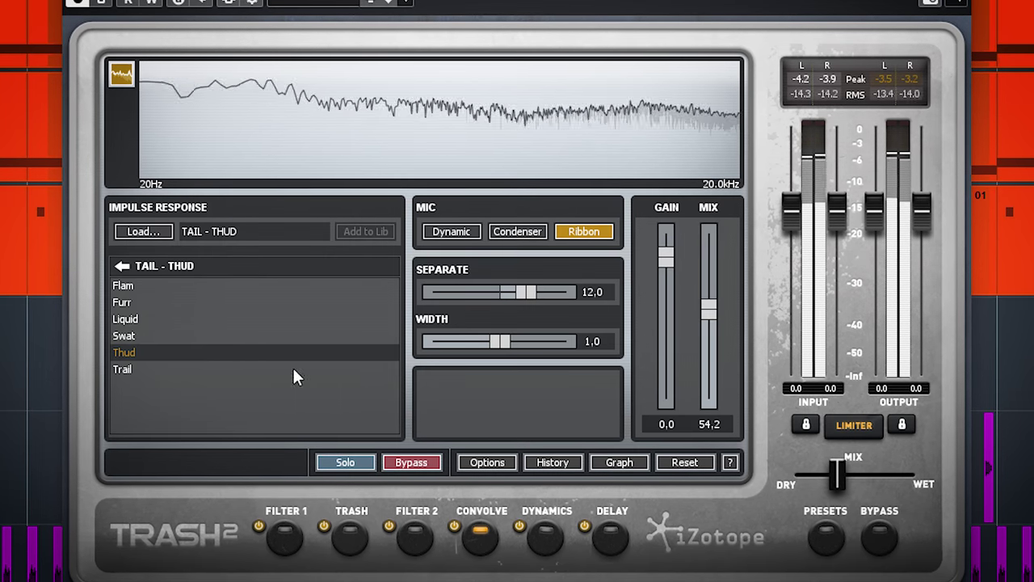
left_click(126, 337)
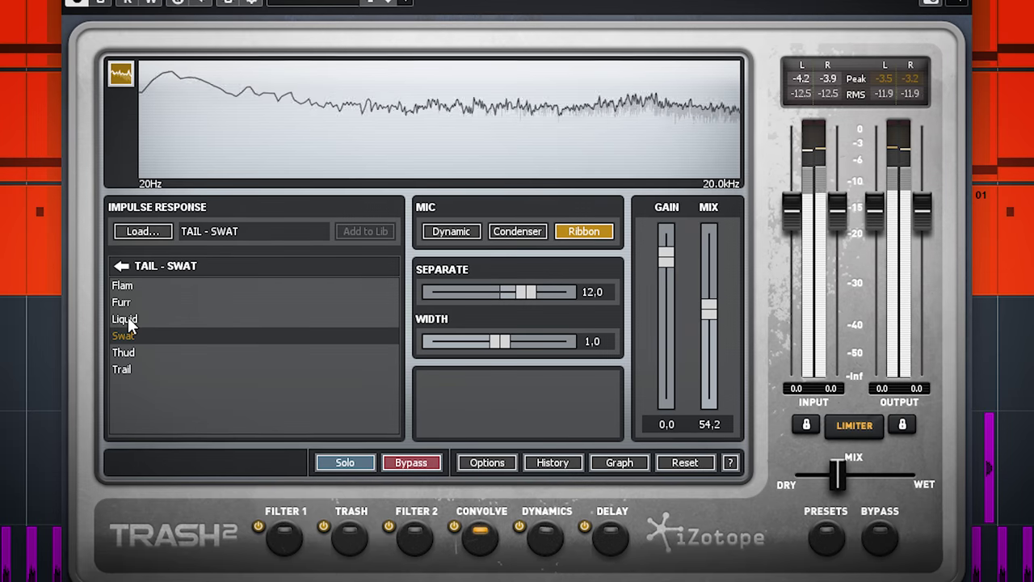
left_click(128, 320)
left_click(121, 267)
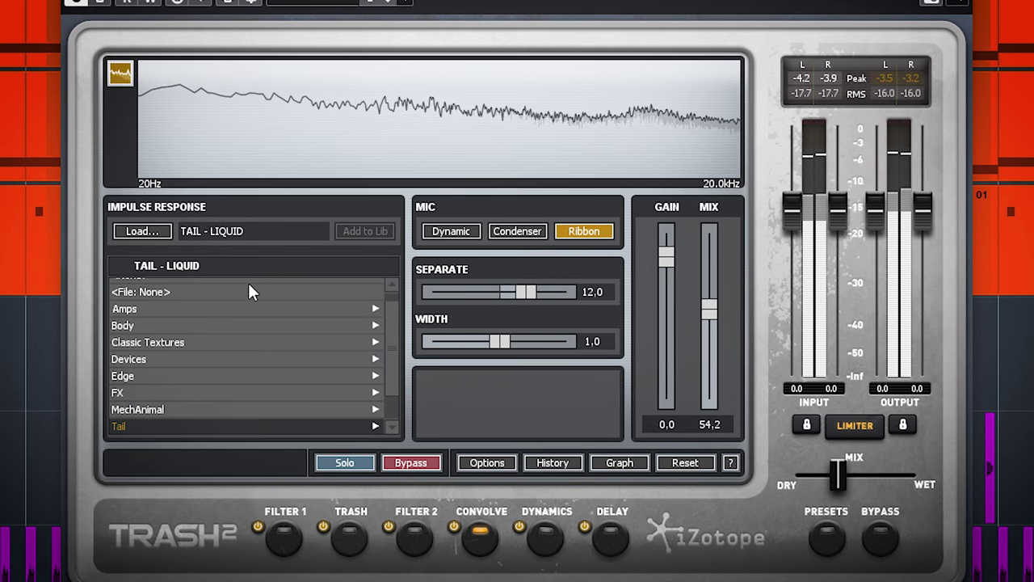
left_click(171, 409)
left_click(143, 402)
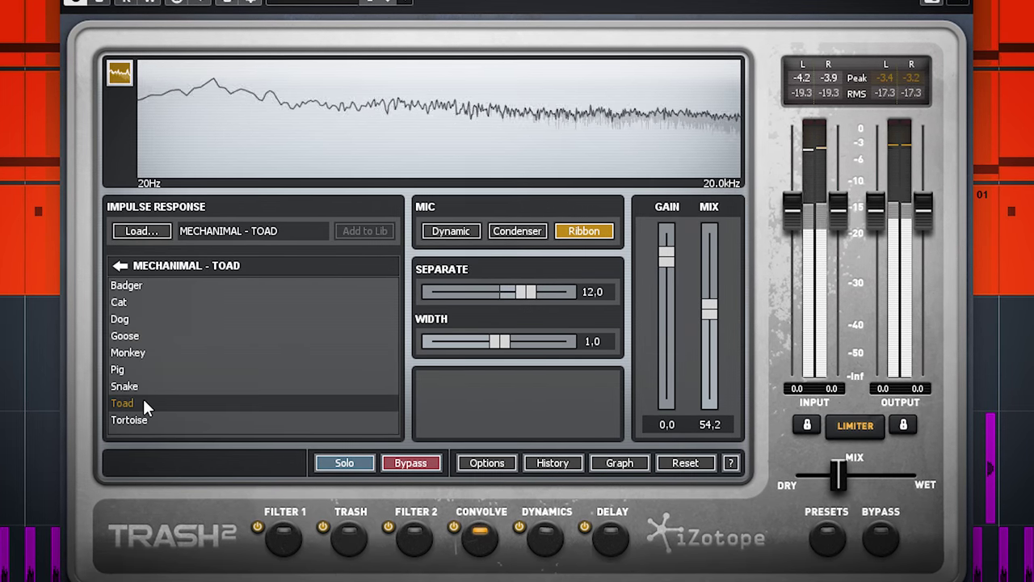
left_click(131, 354)
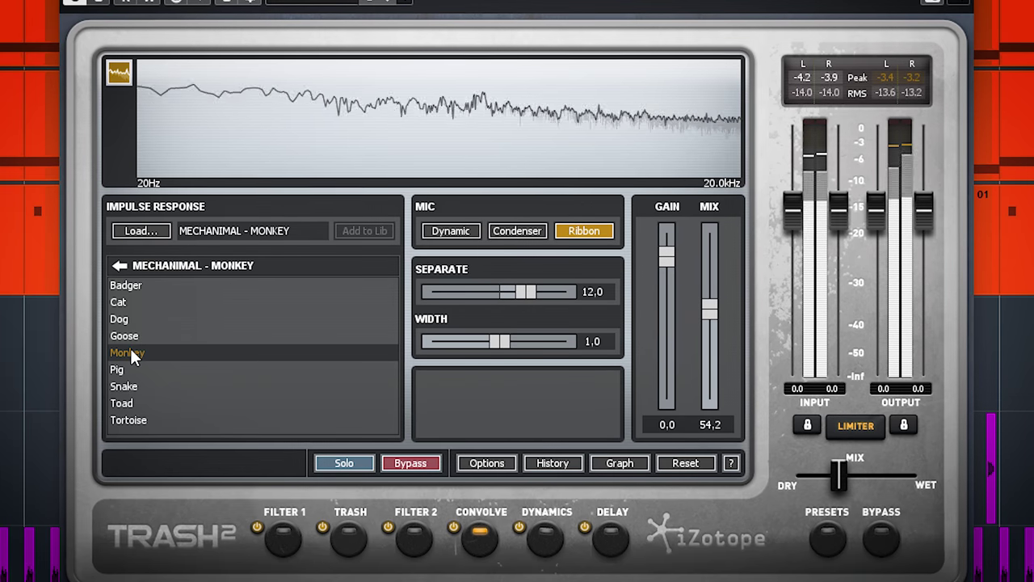
left_click(131, 320)
left_click(120, 265)
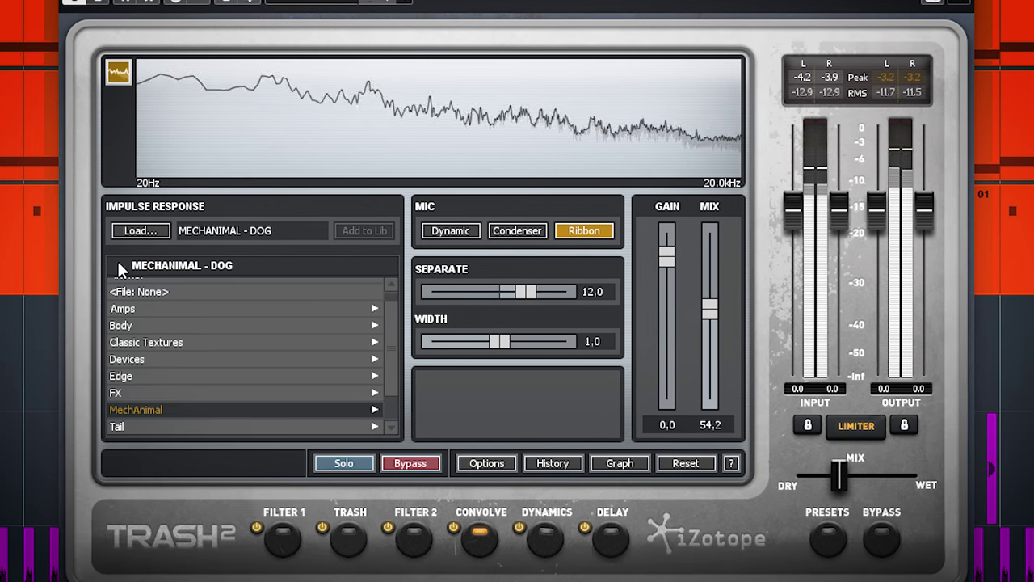
Raise a Filter 2 EQ peak near 870 Hz, then shift it to about 650 Hz
left_click(414, 540)
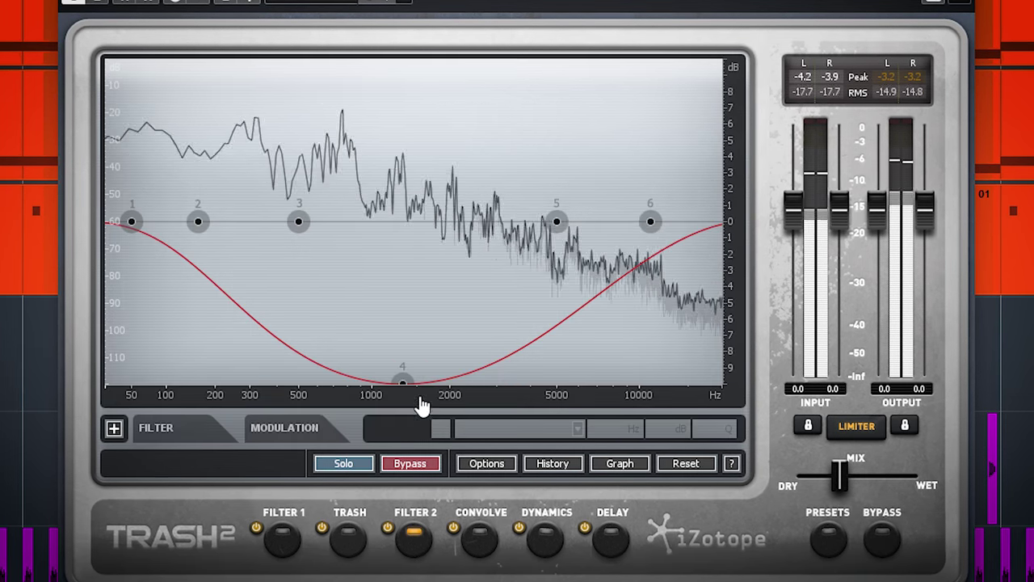
left_click_drag(404, 386, 317, 156)
left_click_drag(299, 223, 444, 336)
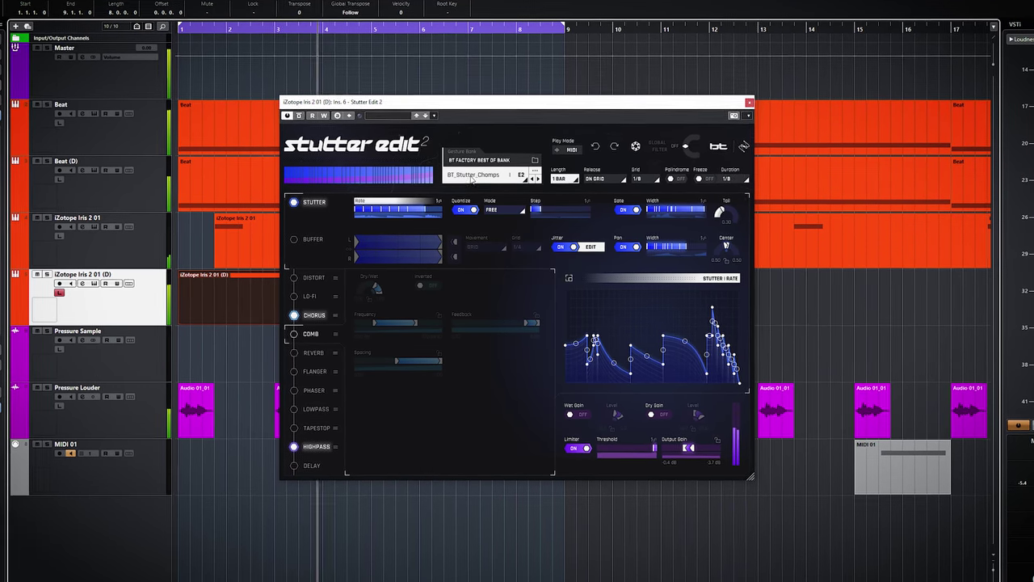
Open Stutter Edit 2's gesture bank browser and expand the Factory Banks folder
left_click(473, 177)
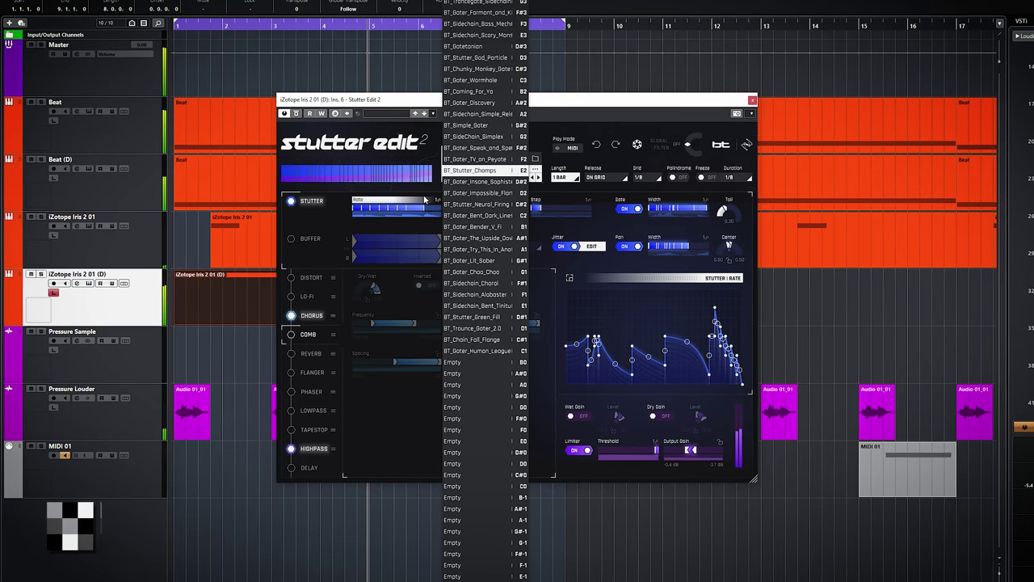
left_click(423, 196)
left_click(484, 160)
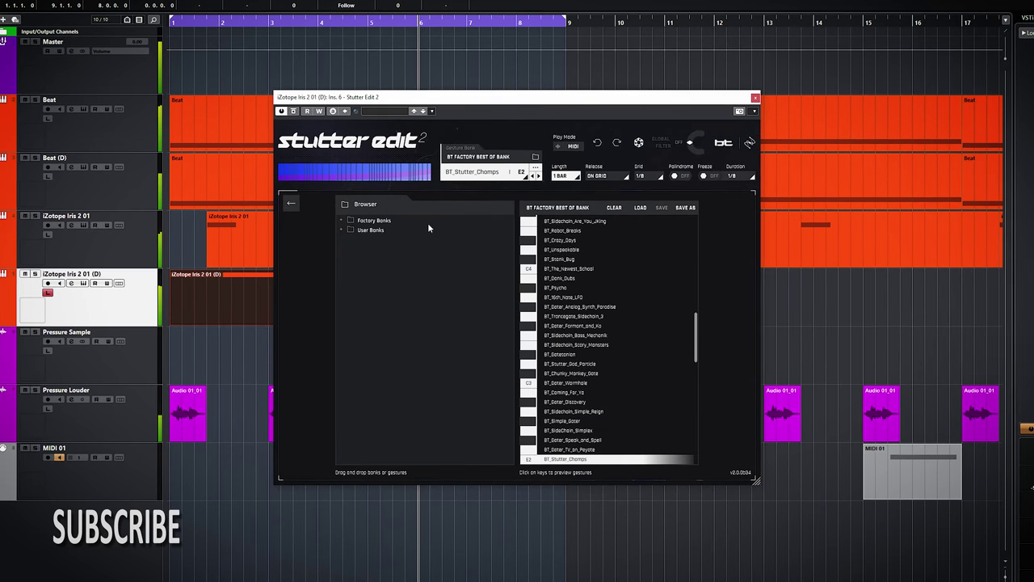
left_click(339, 219)
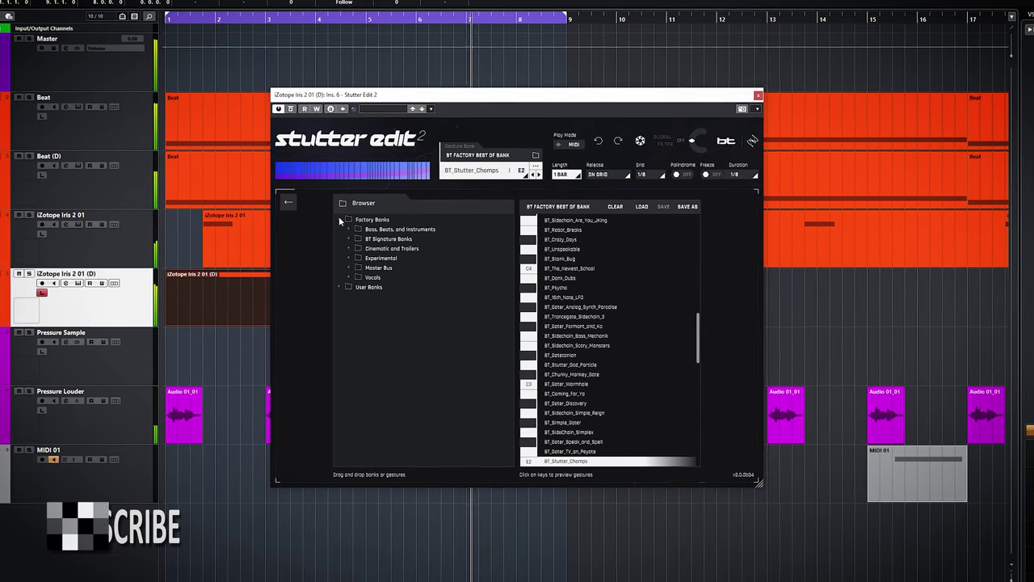